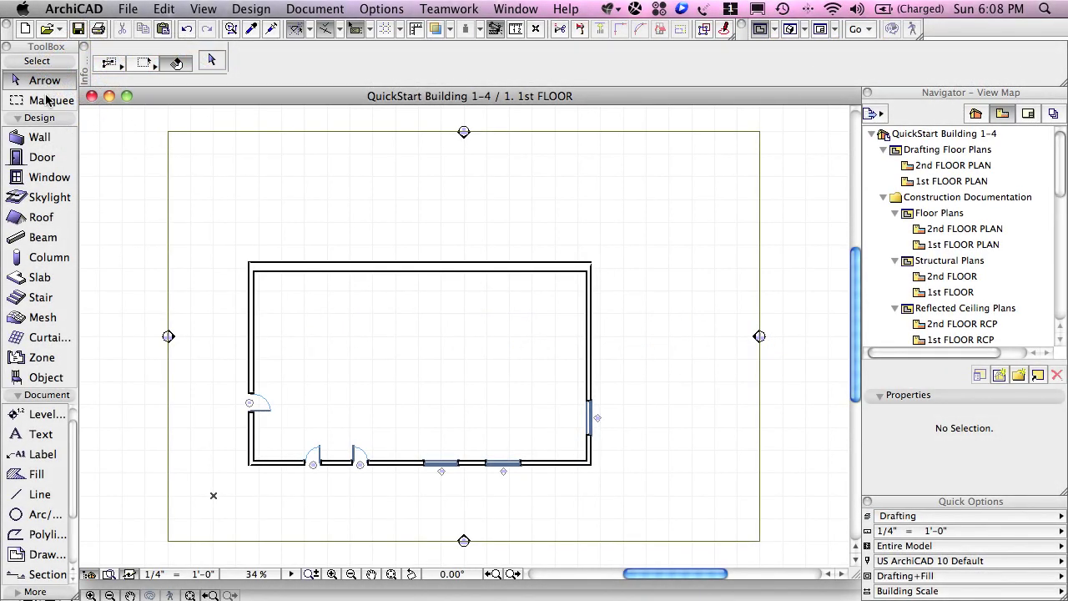
Activate the Wall tool with the single Straight geometry method
left_click(37, 143)
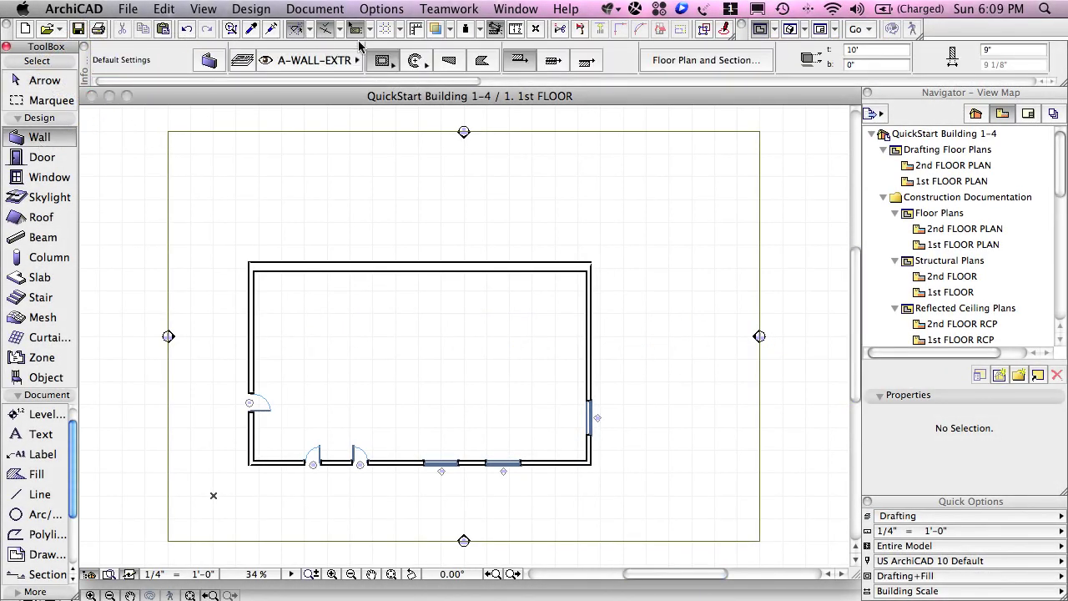
left_click(384, 64)
left_click(384, 64)
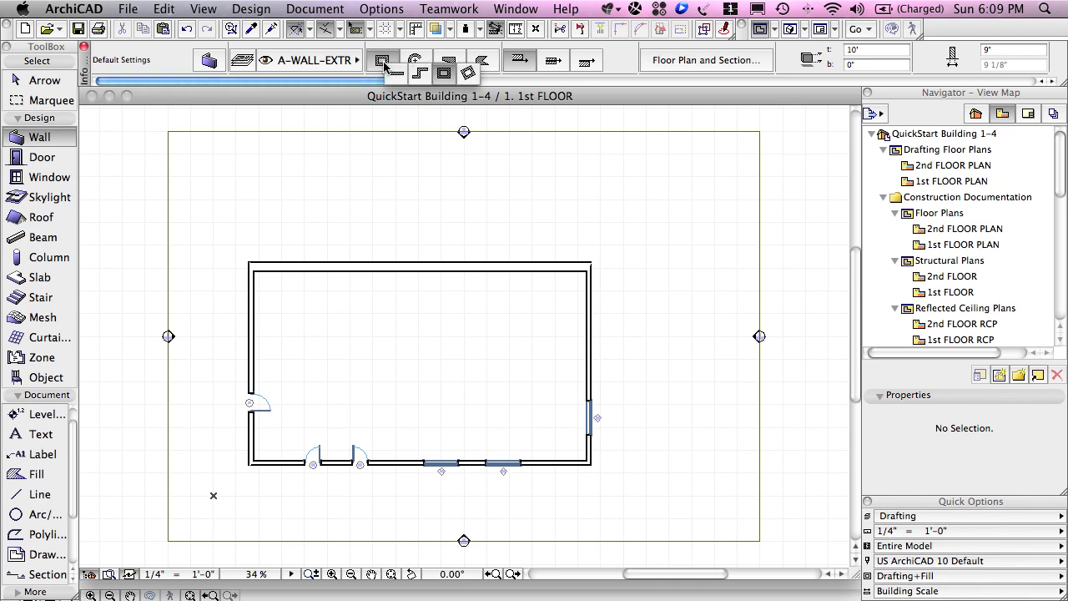
left_click_drag(384, 64, 397, 81)
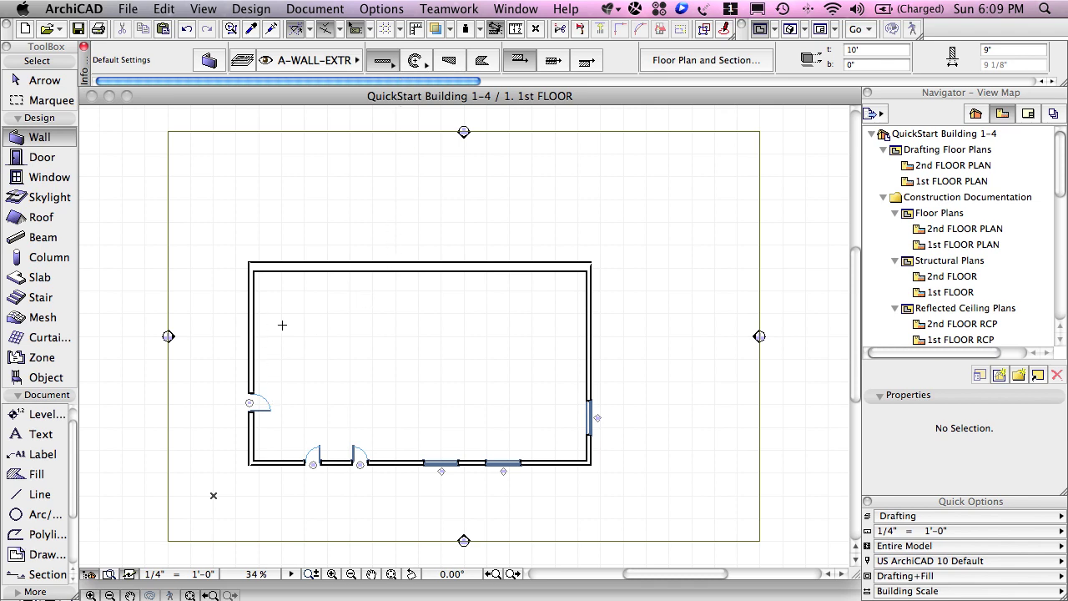
Draw a horizontal interior wall about 12'-9" long from the left exterior wall's inner face
scroll(265, 329, "up", 5)
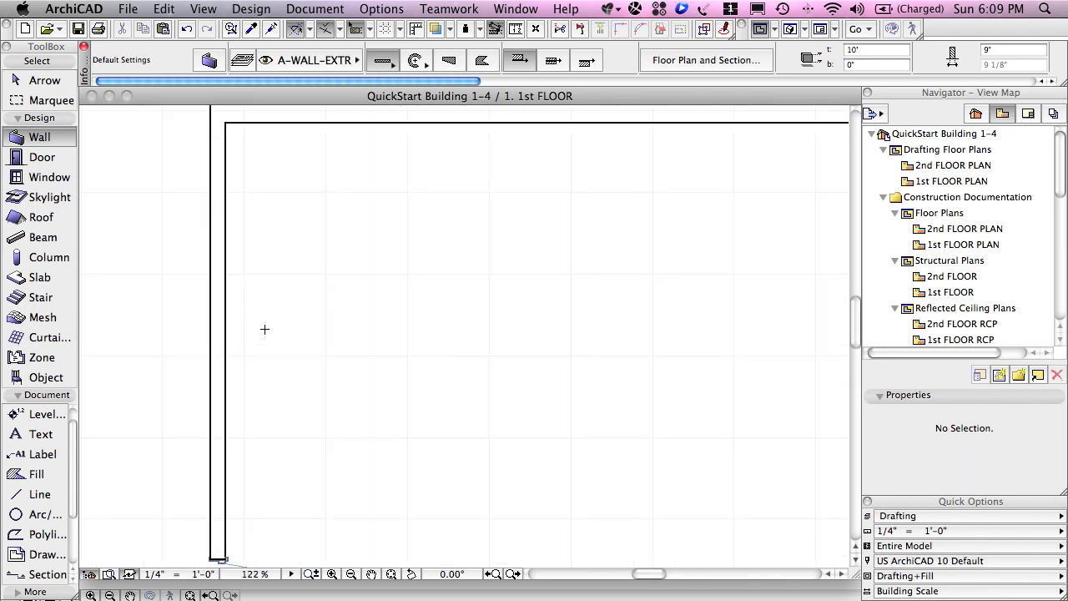
scroll(265, 329, "up", 1)
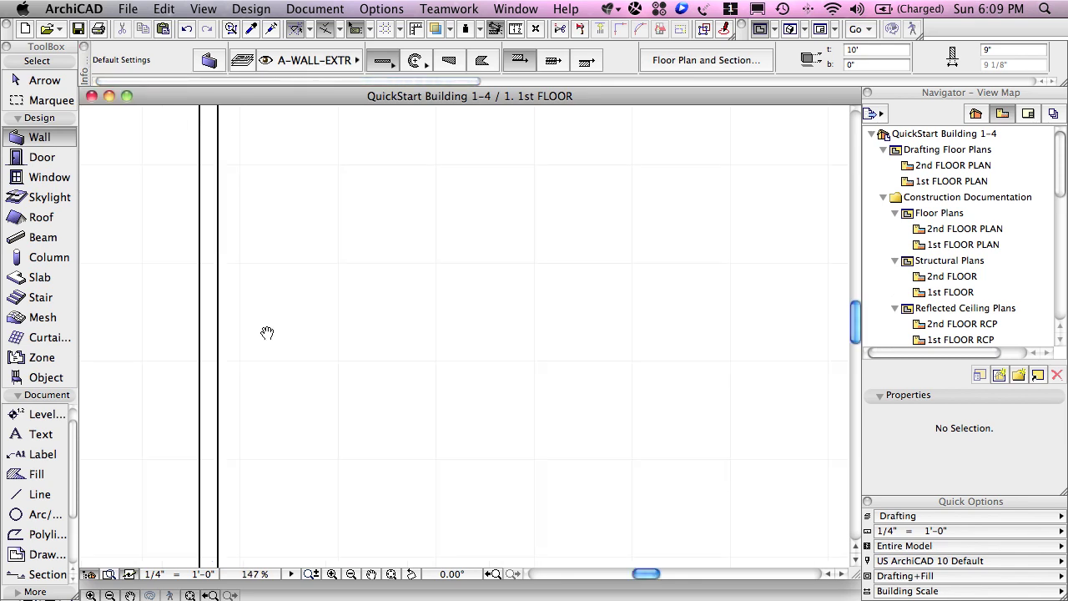
middle_click_drag(267, 333, 279, 411)
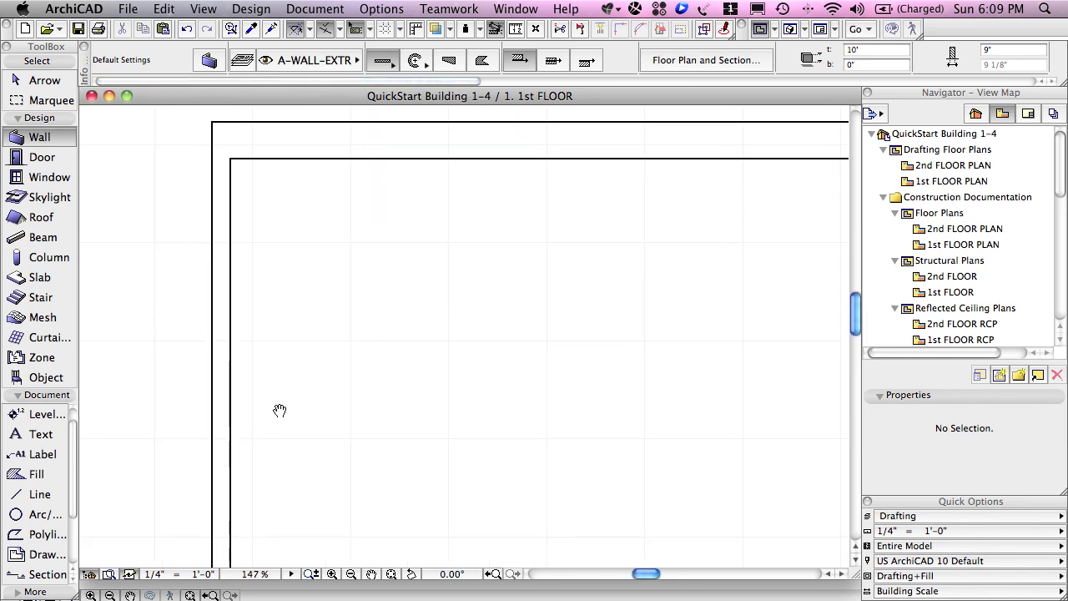
left_click(231, 499)
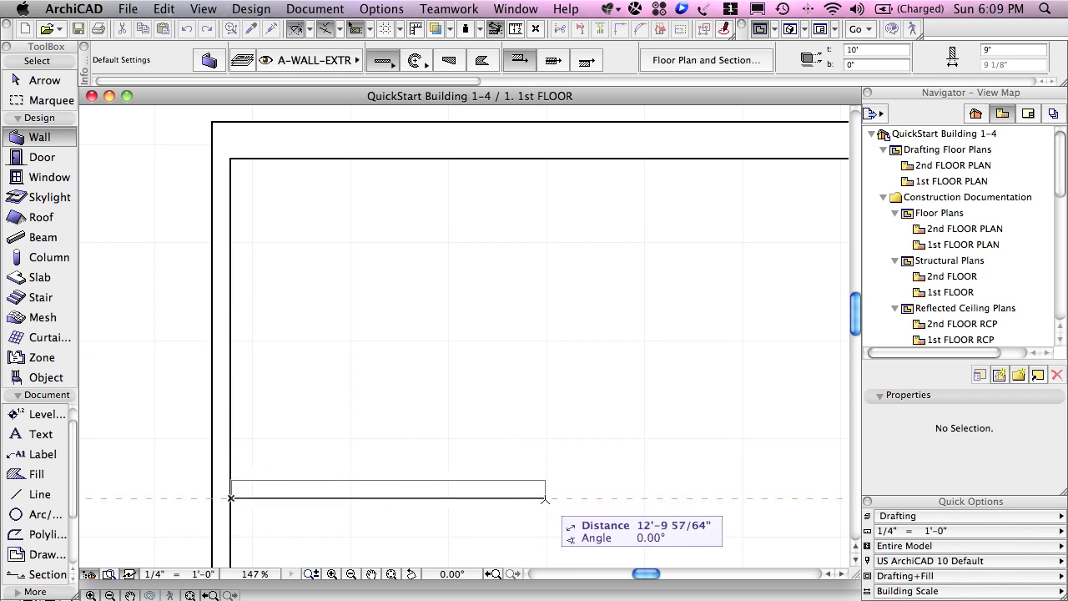
left_click(545, 498)
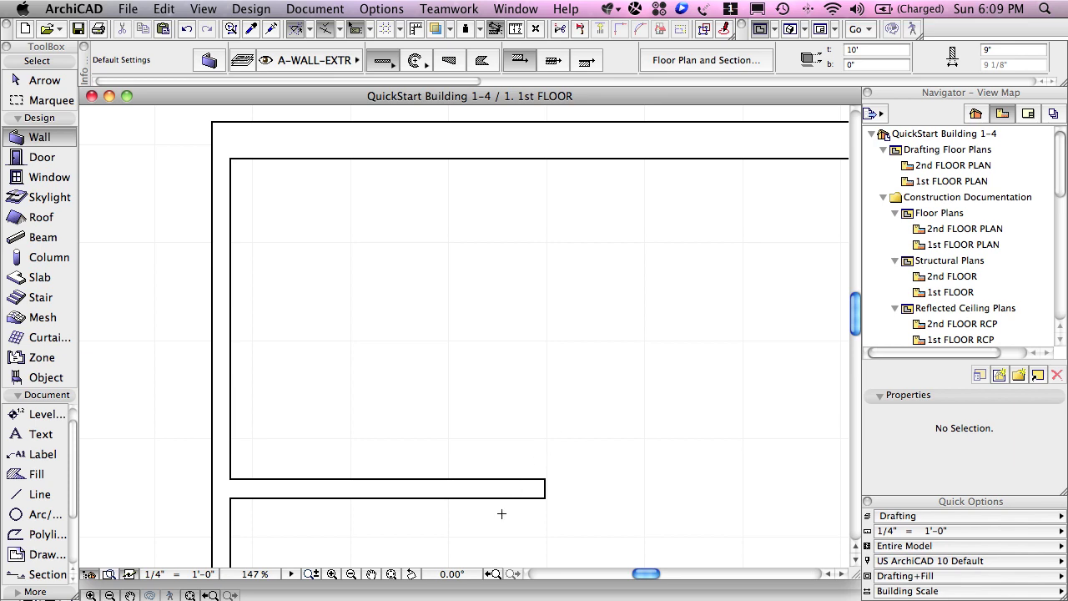
Start a second wall on the inner face of the right exterior wall
scroll(622, 464, "down", 5)
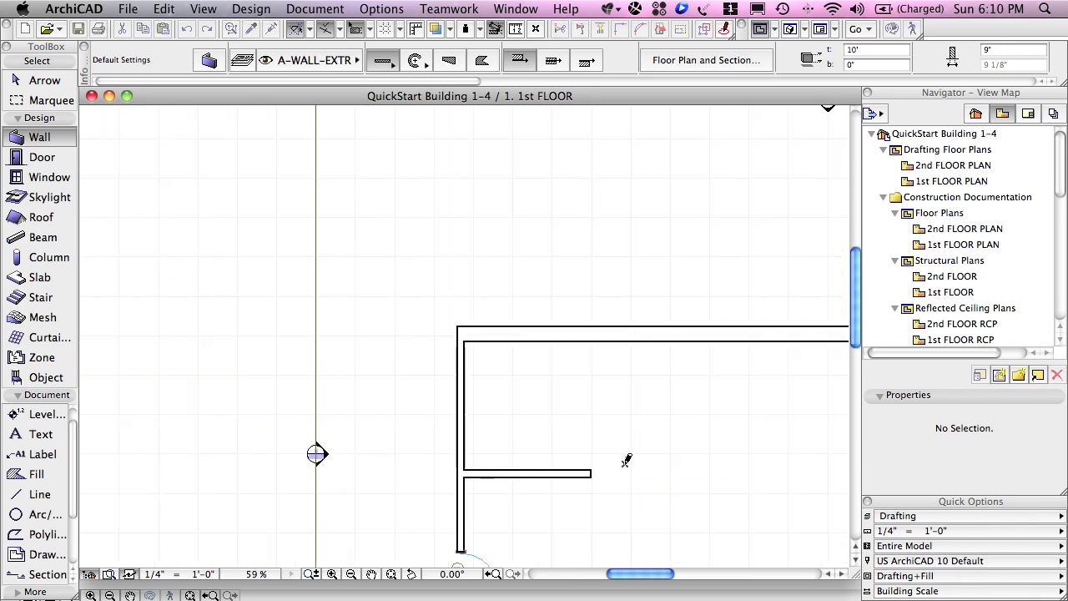
scroll(625, 464, "up", 2)
middle_click_drag(625, 470, 300, 289)
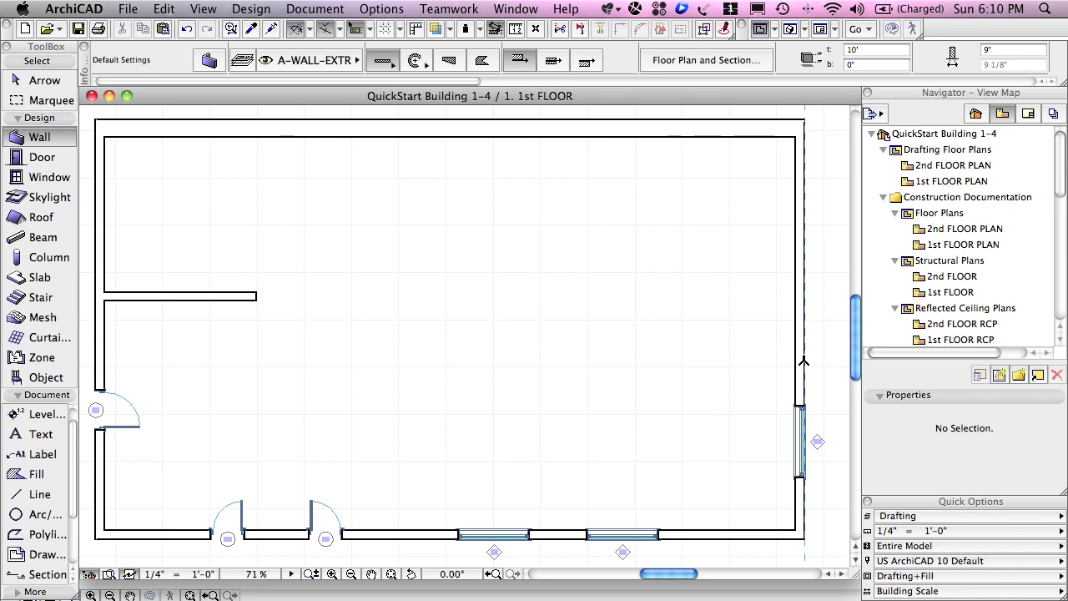
left_click(804, 360)
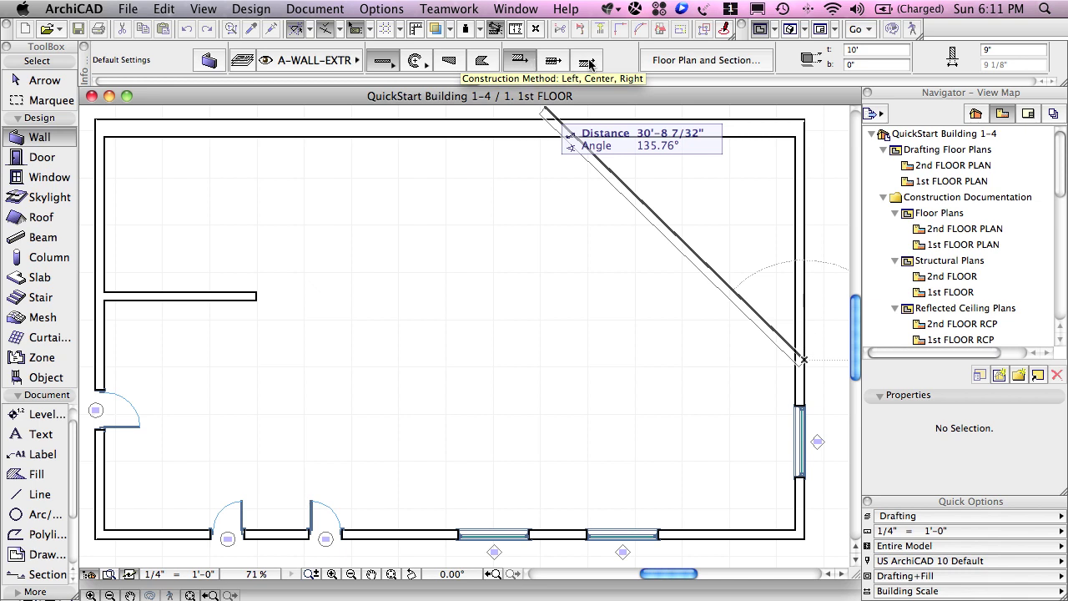
Switch to the Right construction method and finish the wall about 14'-3" to the left at 180°
left_click(587, 62)
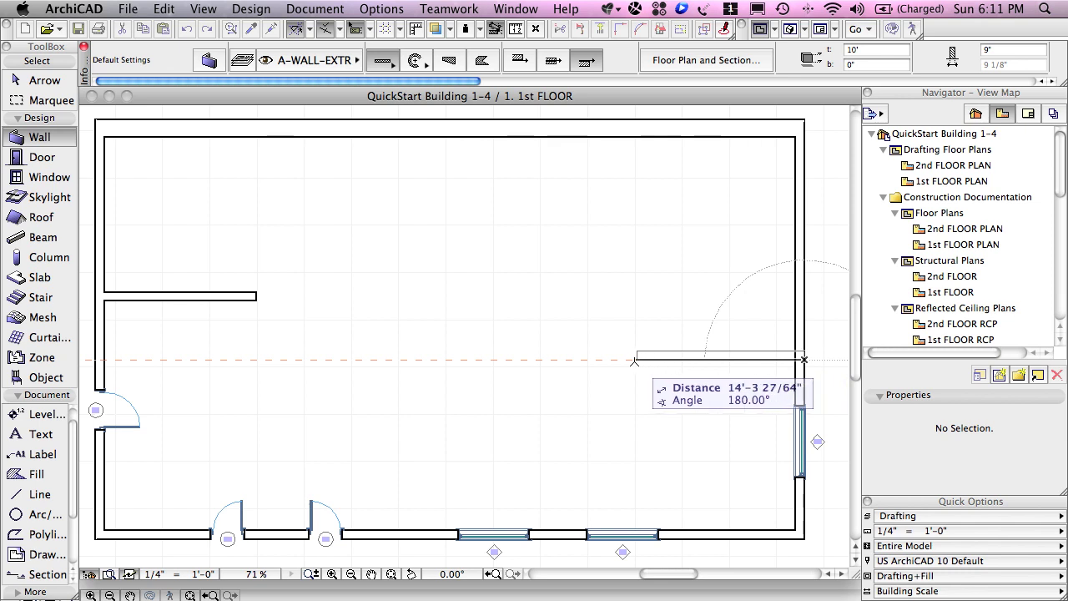
left_click(628, 359)
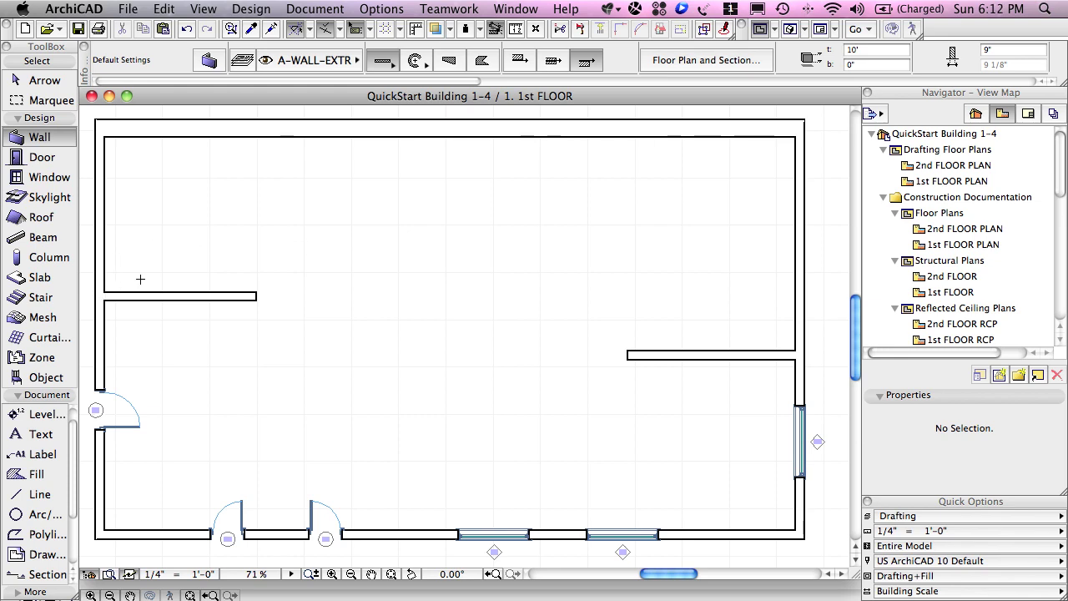
Set the Center construction method and start a vertical wall on the bottom wall between the doors
scroll(140, 279, "down", 5)
scroll(147, 280, "up", 10)
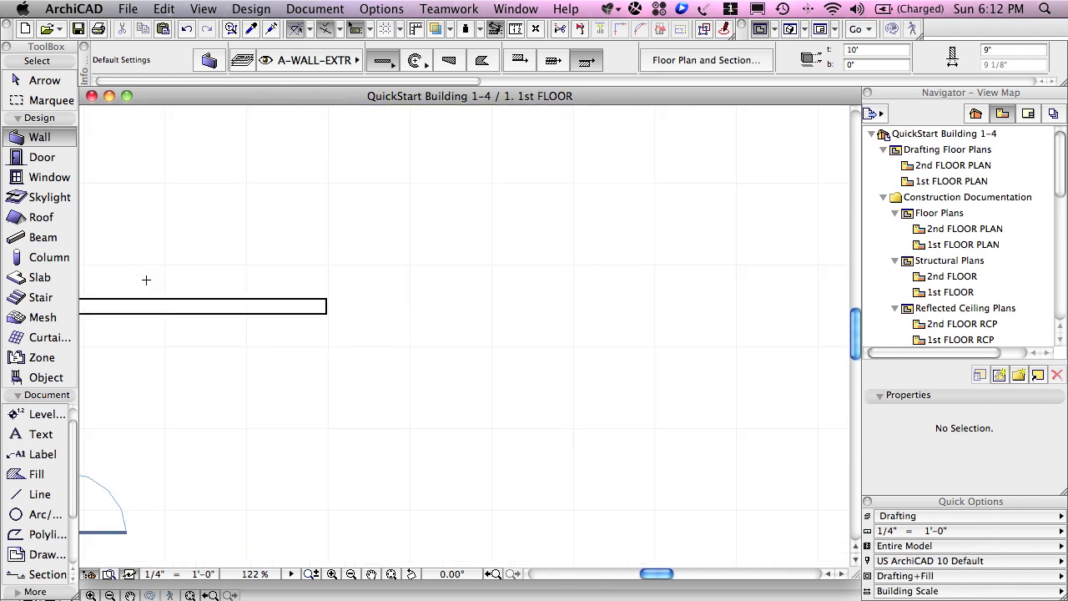
scroll(185, 279, "down", 2)
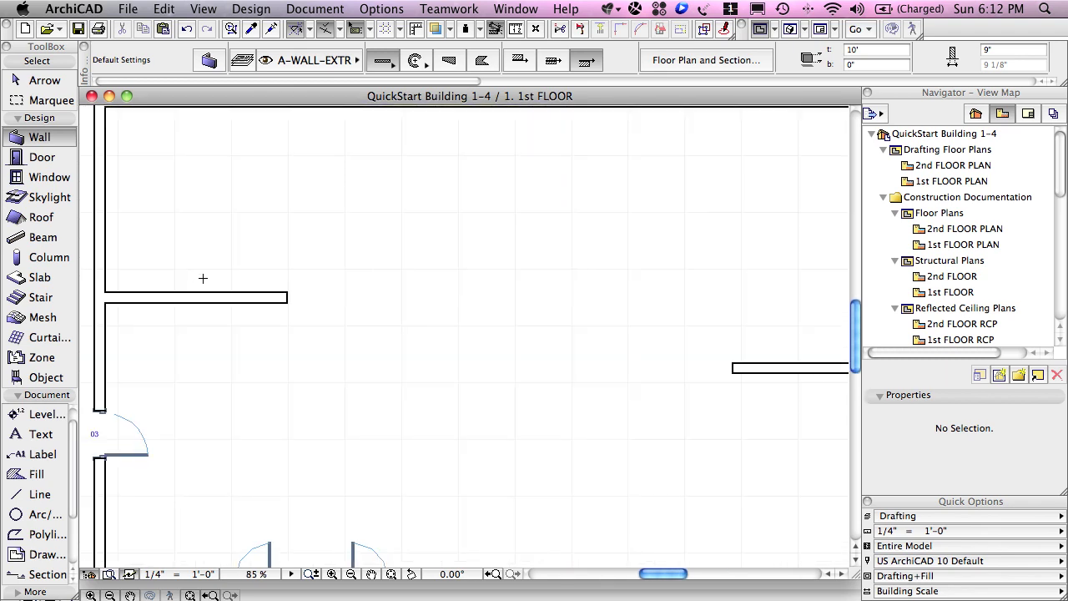
scroll(203, 278, "down", 3)
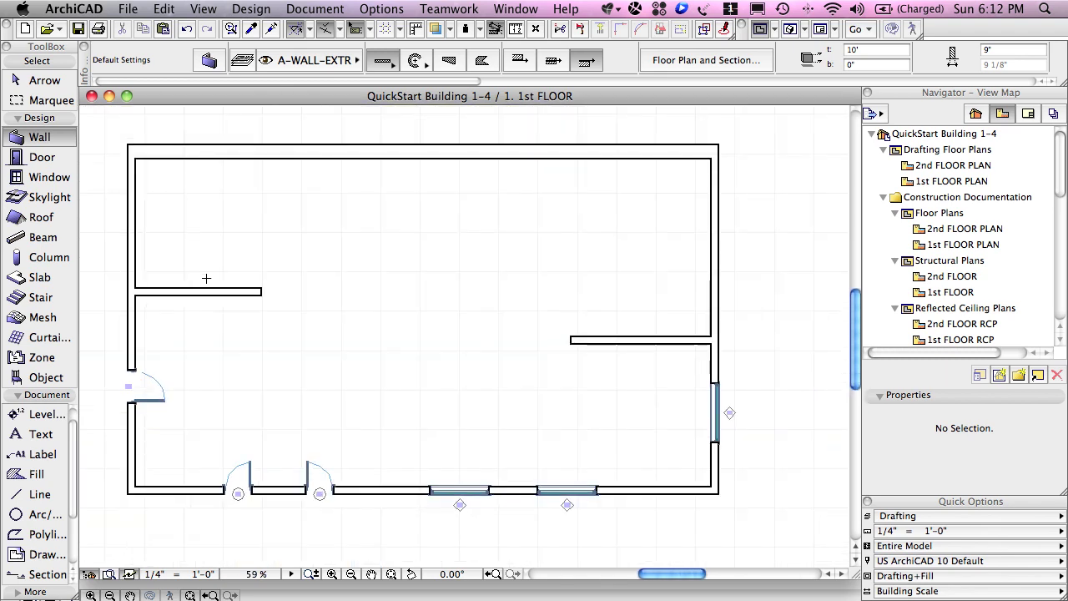
left_click(552, 62)
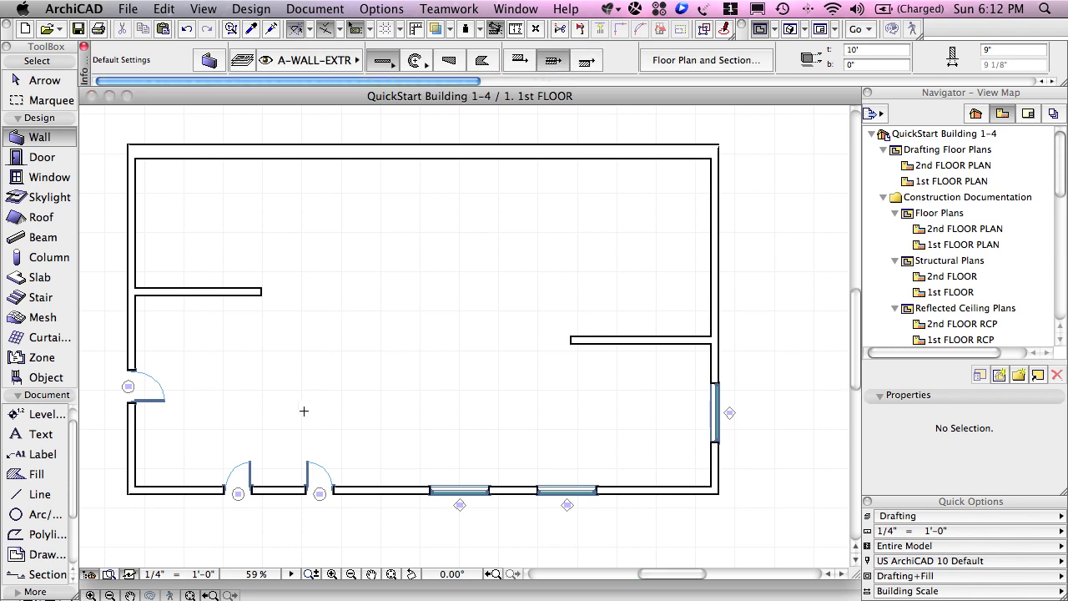
left_click(280, 487)
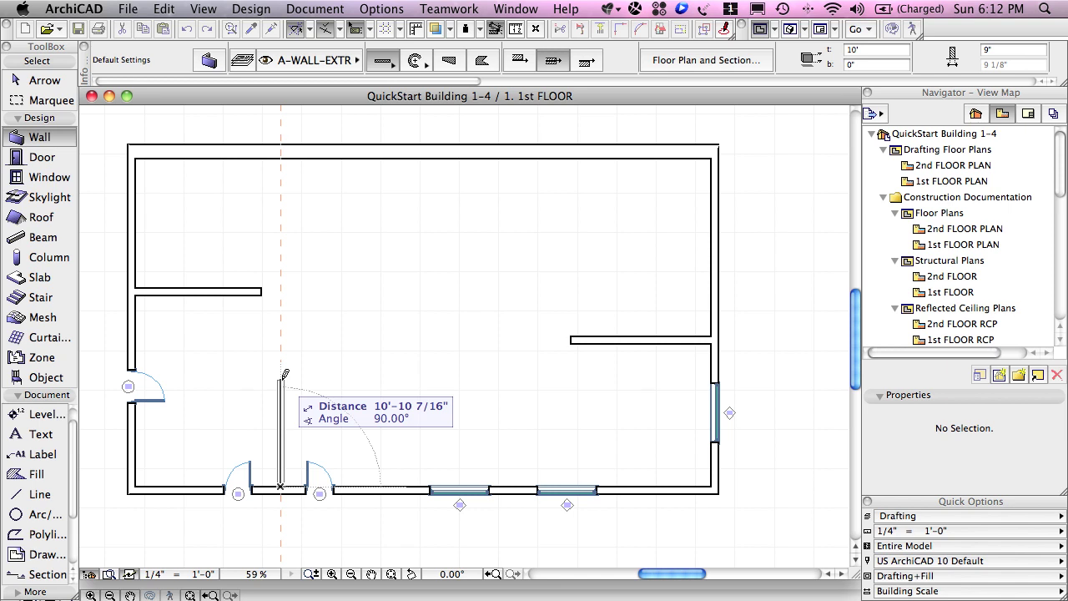
scroll(285, 374, "up", 2)
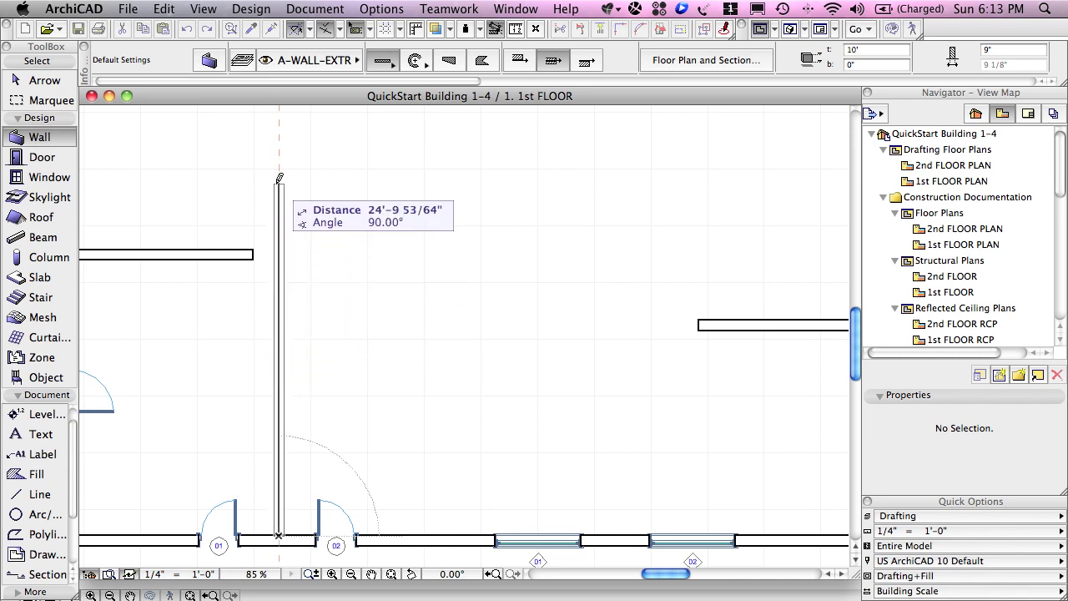
Bring the upper plan into view so the vertical wall preview reaches the top wall, 33'-3" at 90°
middle_click_drag(282, 186, 347, 333)
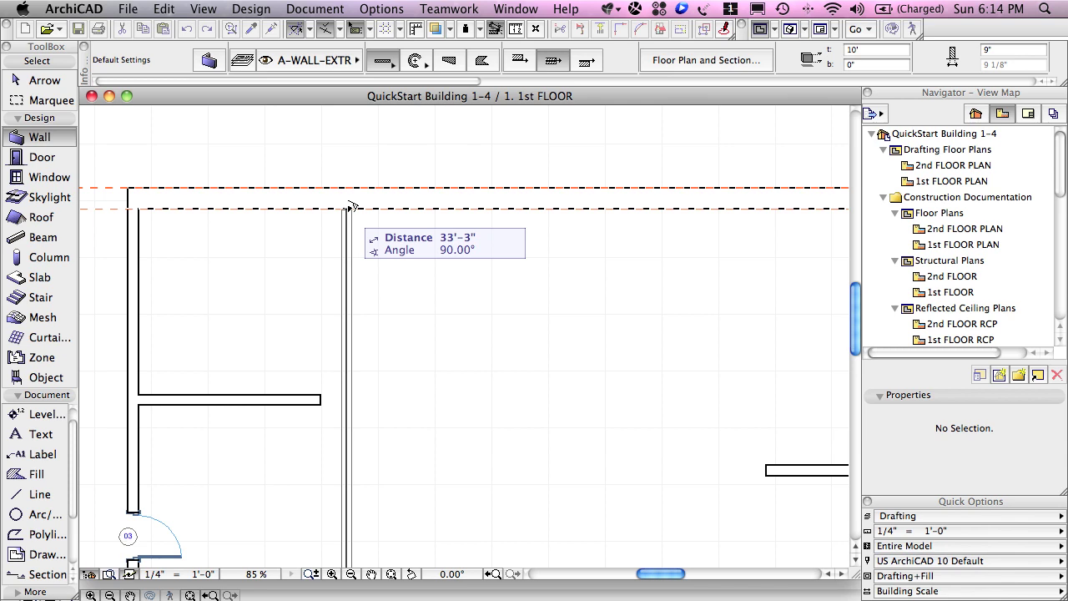
Place the vertical wall at the top wall, then stretch the short left wall to meet it
left_click(351, 207)
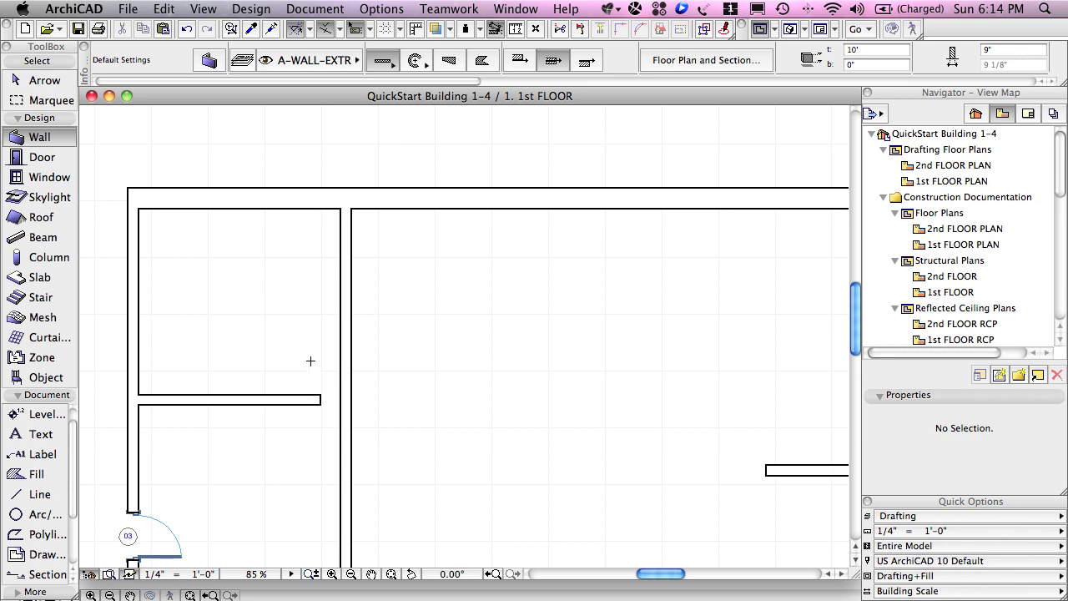
left_click(41, 80)
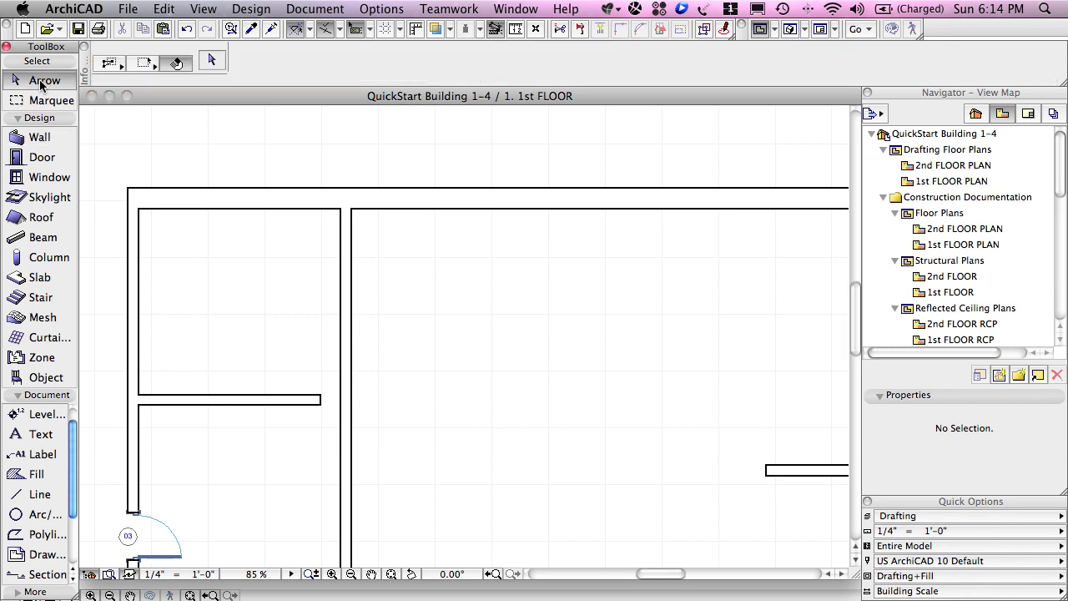
left_click(323, 399)
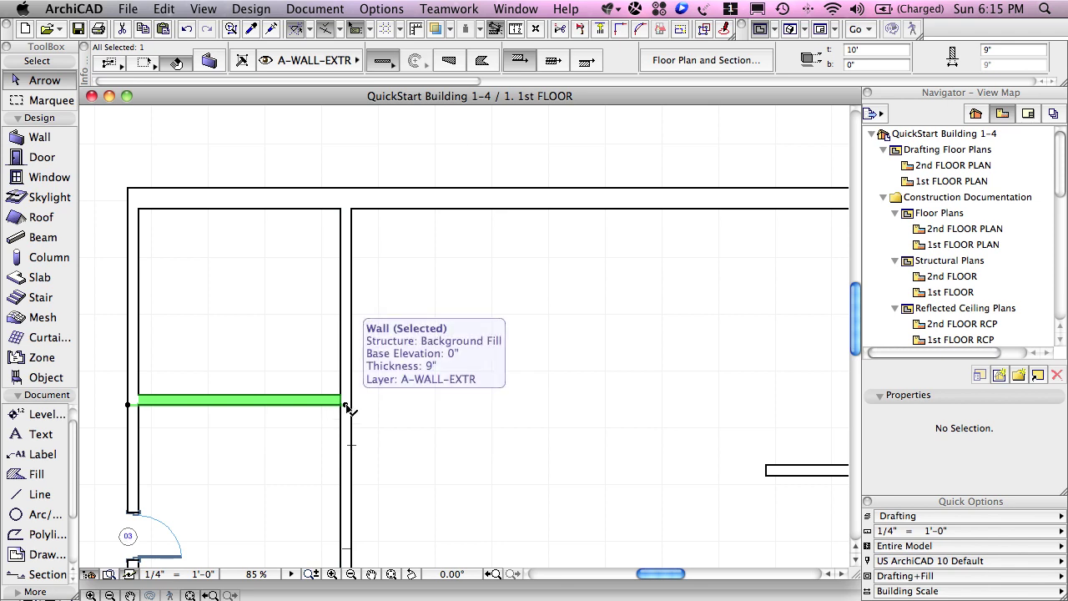
left_click(346, 407)
left_click(320, 421)
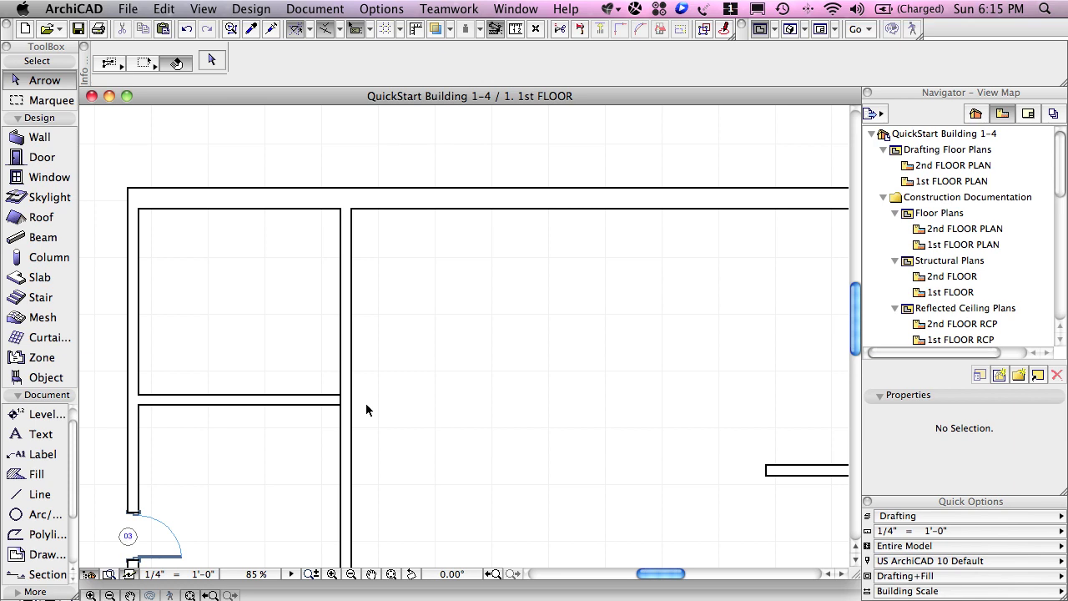
scroll(366, 404, "down", 1)
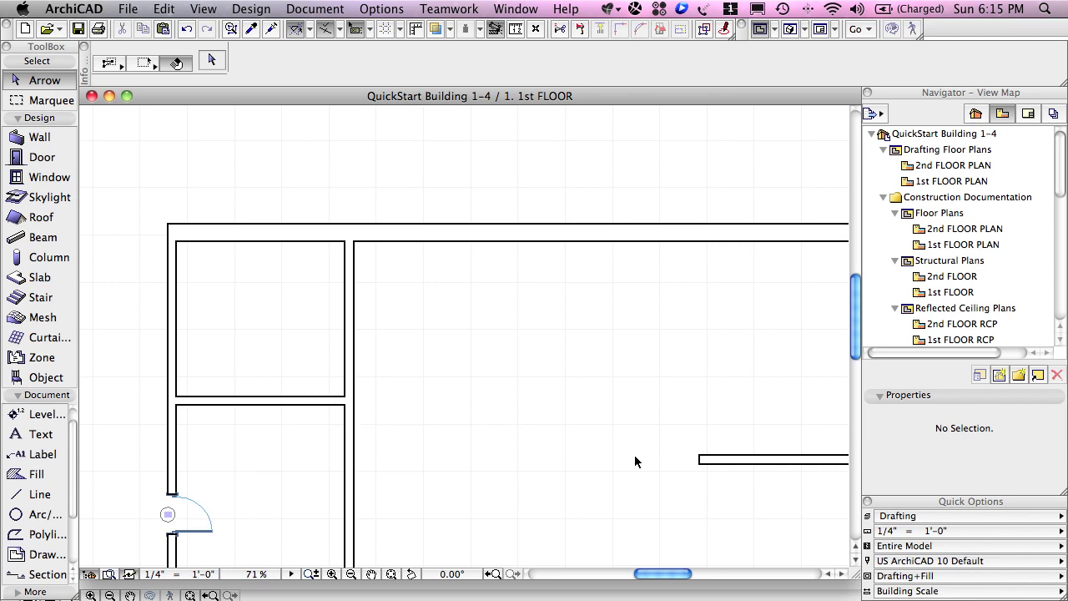
Extend the right interior wall to the vertical wall with Reshape > Adjust, then fit the plan
left_click(701, 464)
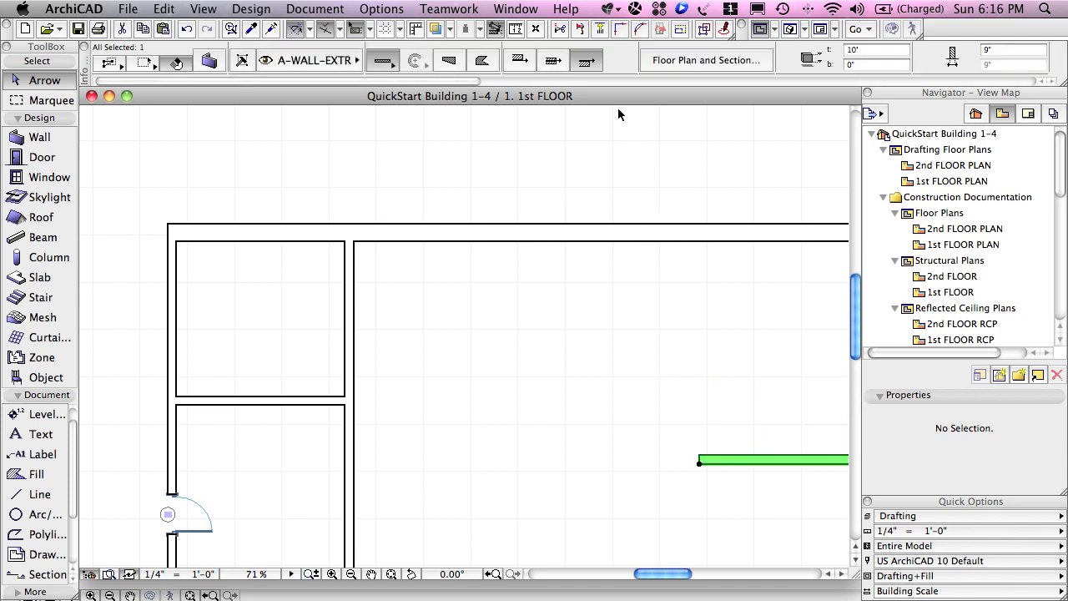
left_click(601, 32)
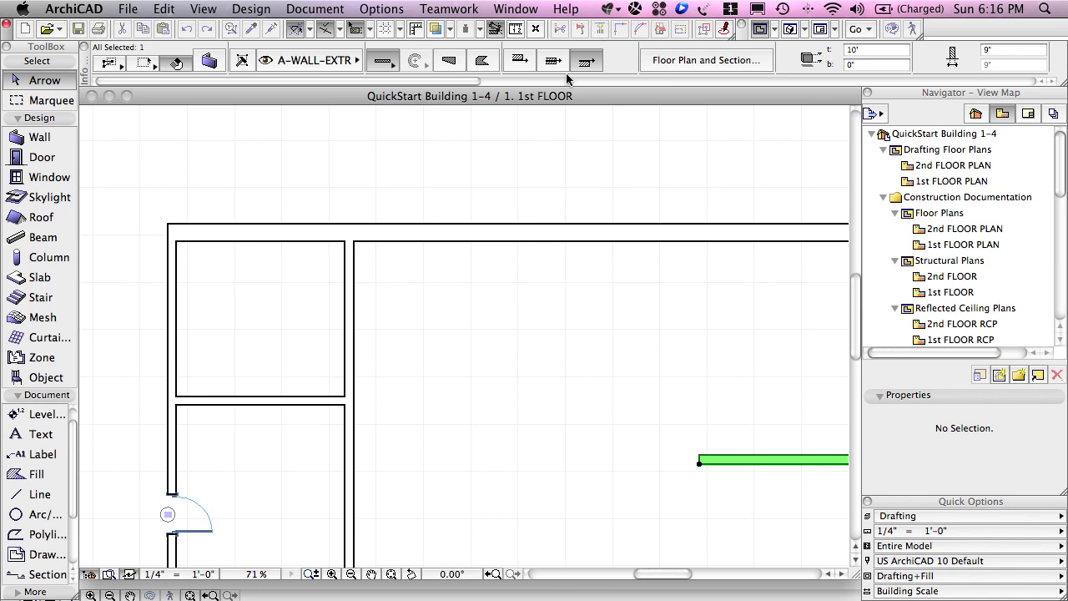
left_click(355, 461)
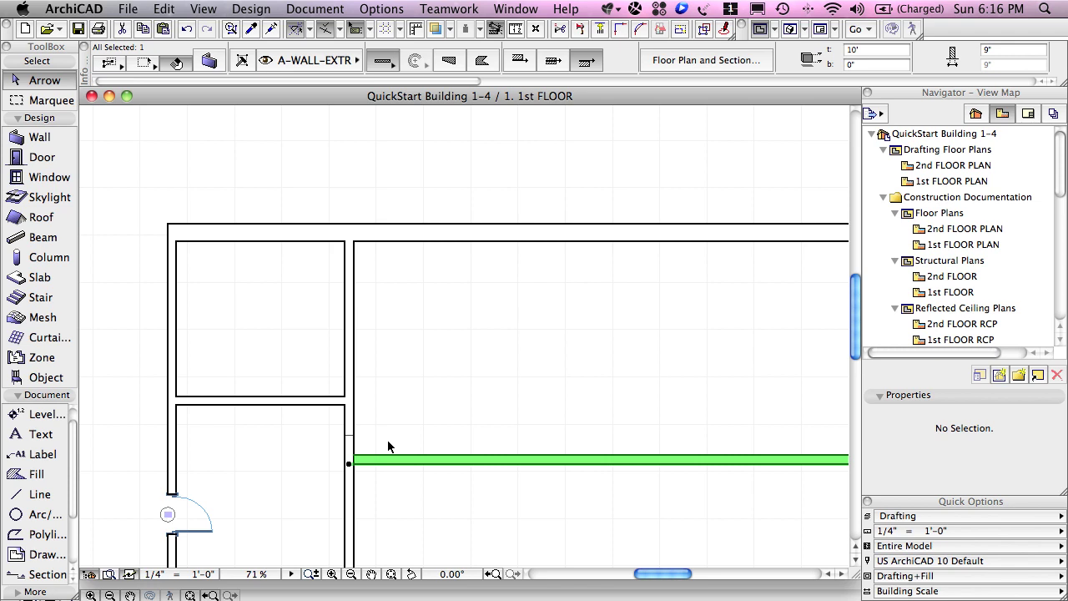
left_click(391, 574)
left_click(666, 359)
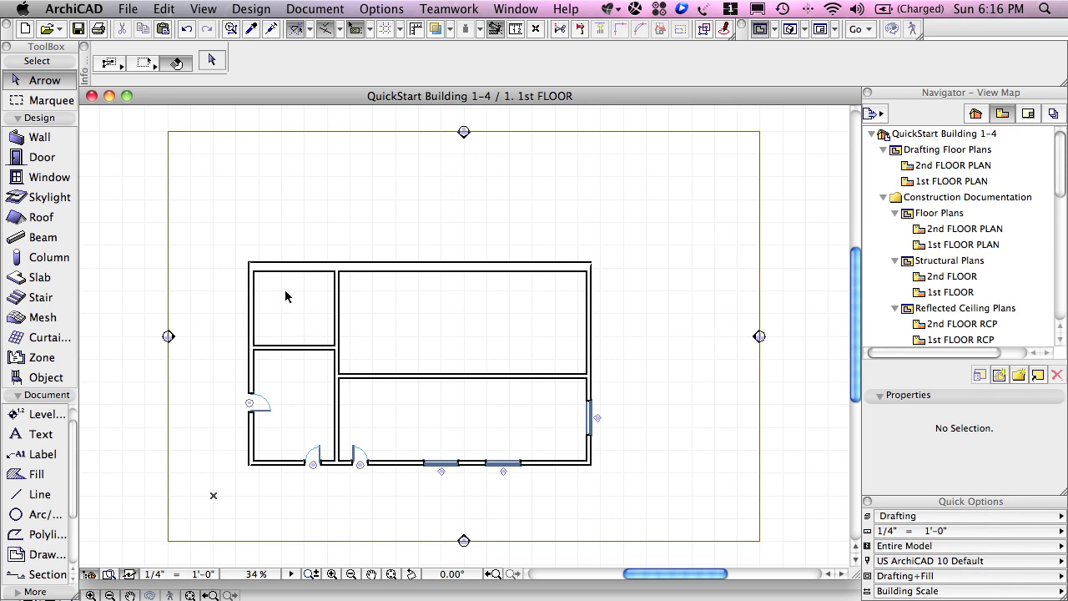
Reactivate the Wall tool with the chained geometry method
left_click(28, 140)
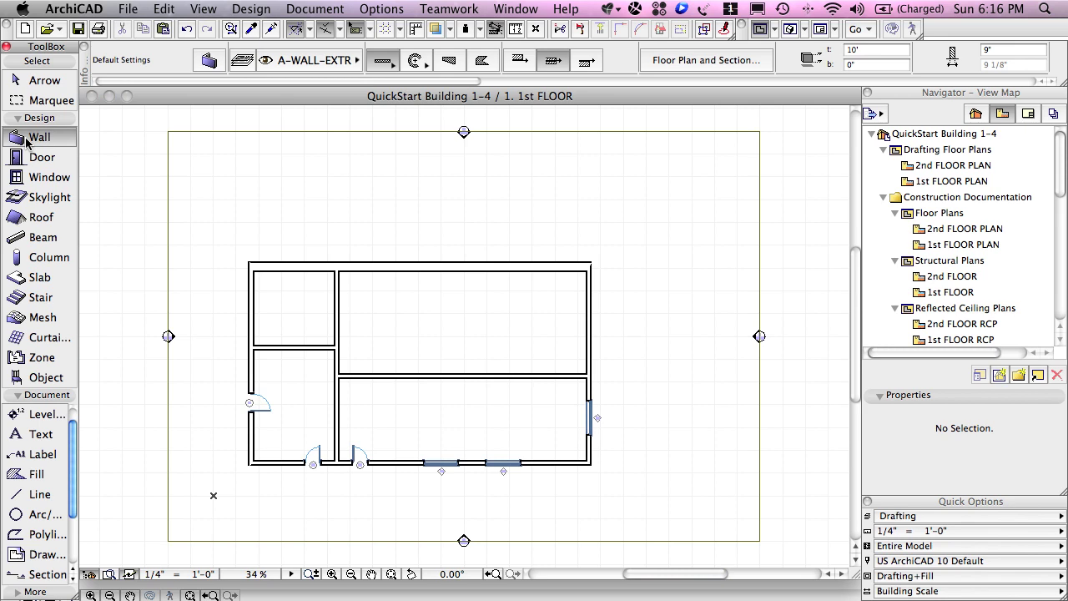
left_click(380, 65)
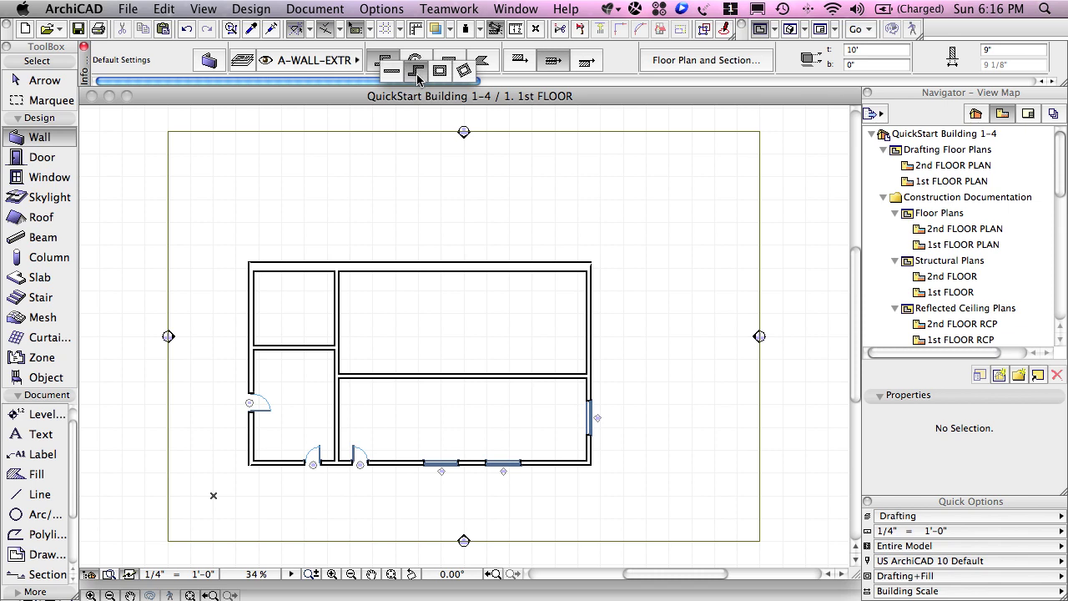
left_click(417, 72)
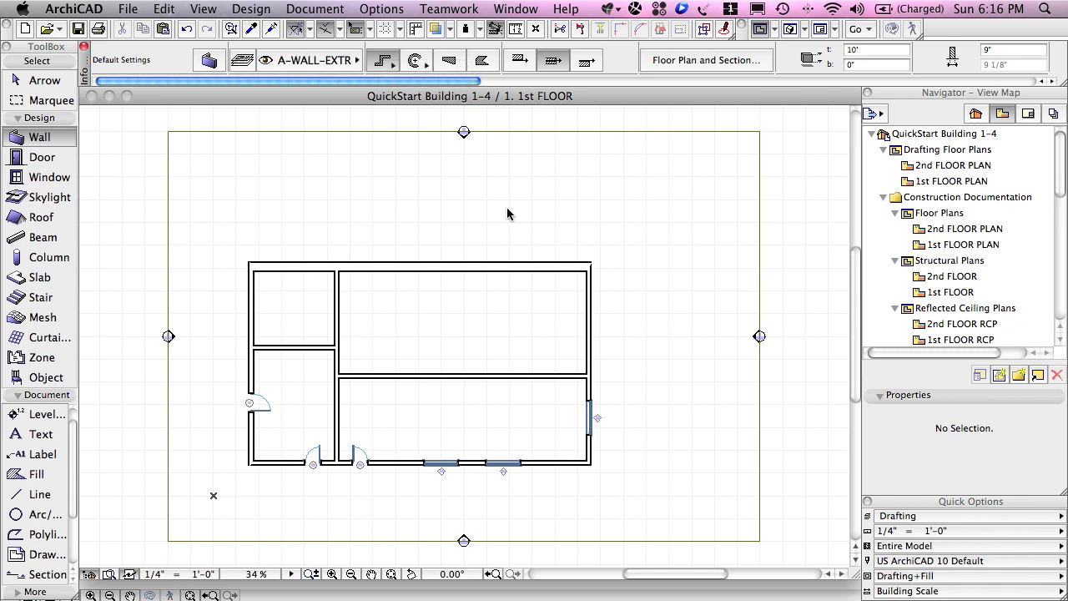
Draw a stepped chain of four connected wall segments at 90° corners below-right of the building
left_click(572, 513)
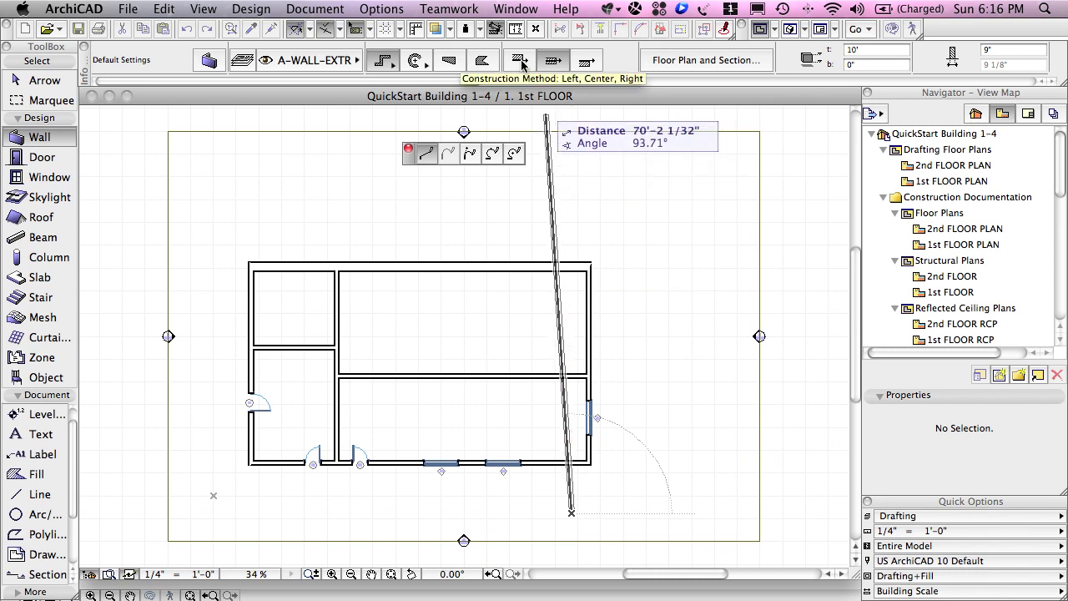
left_click(523, 65)
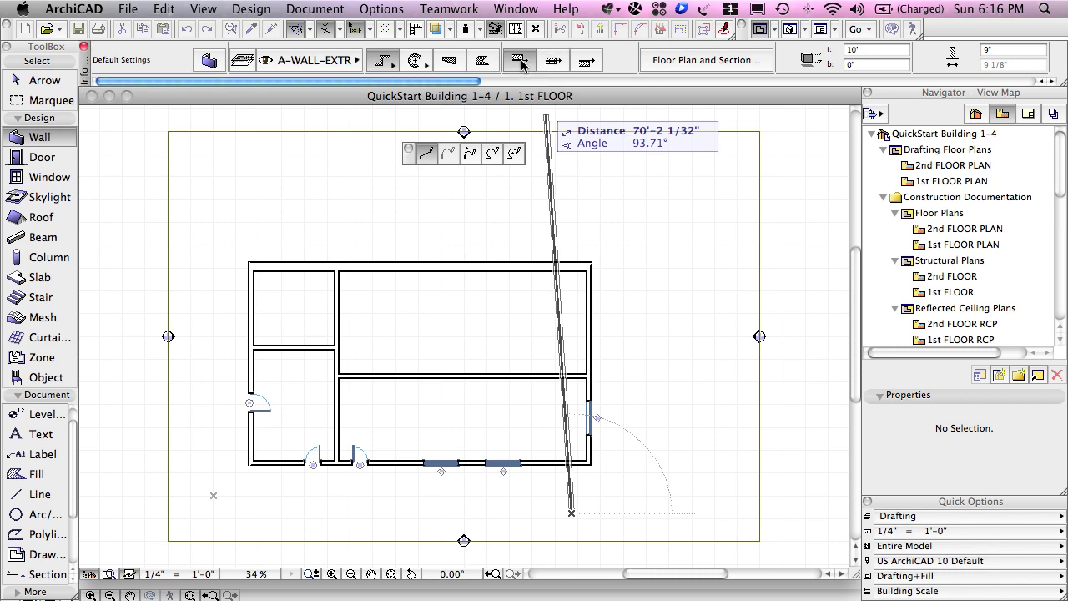
left_click(639, 512)
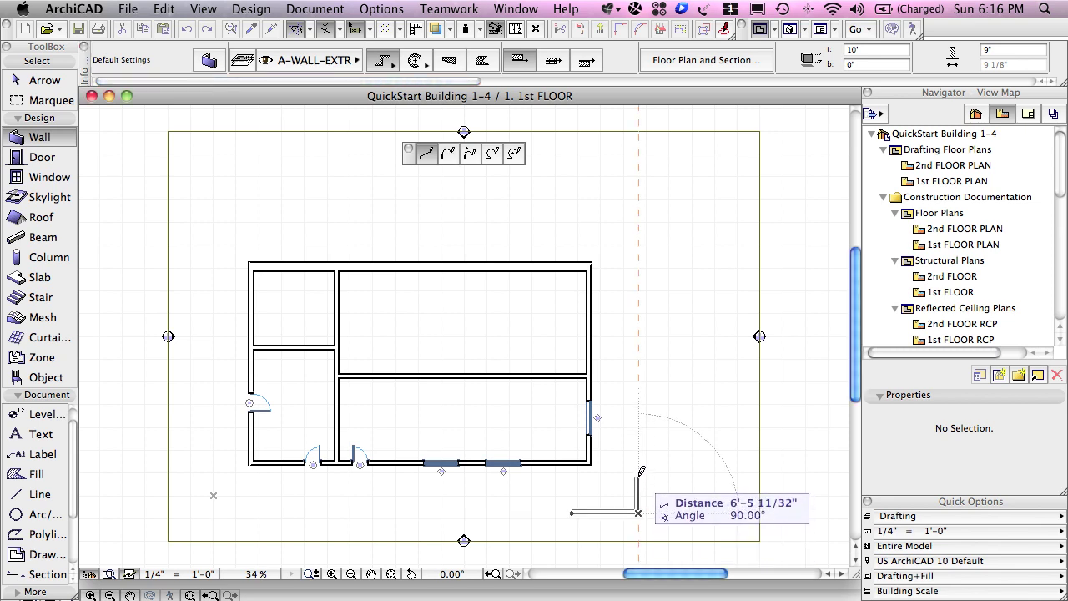
left_click(639, 477)
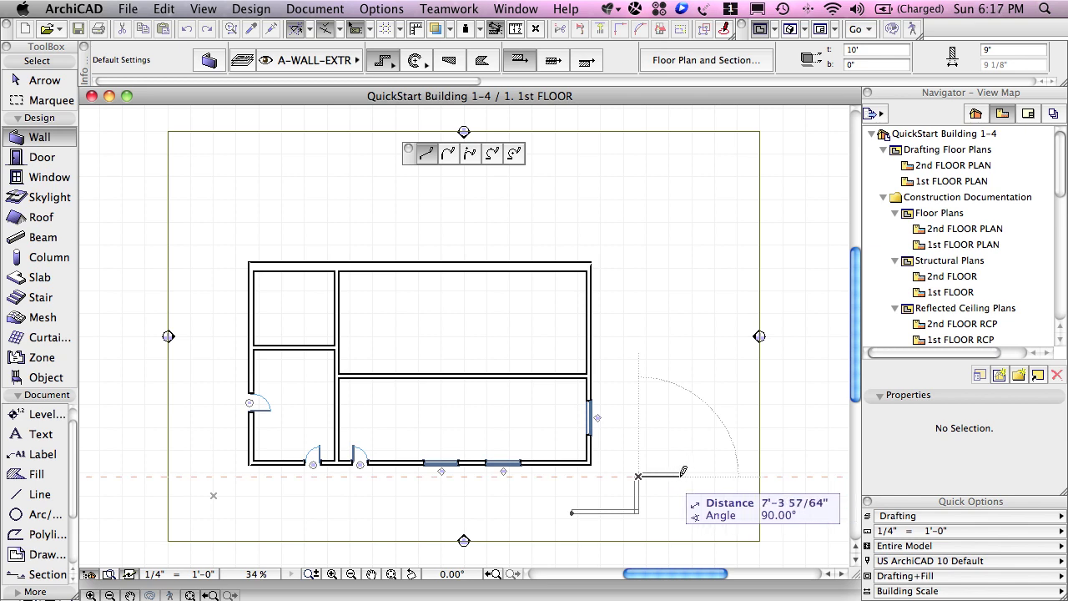
left_click(680, 475)
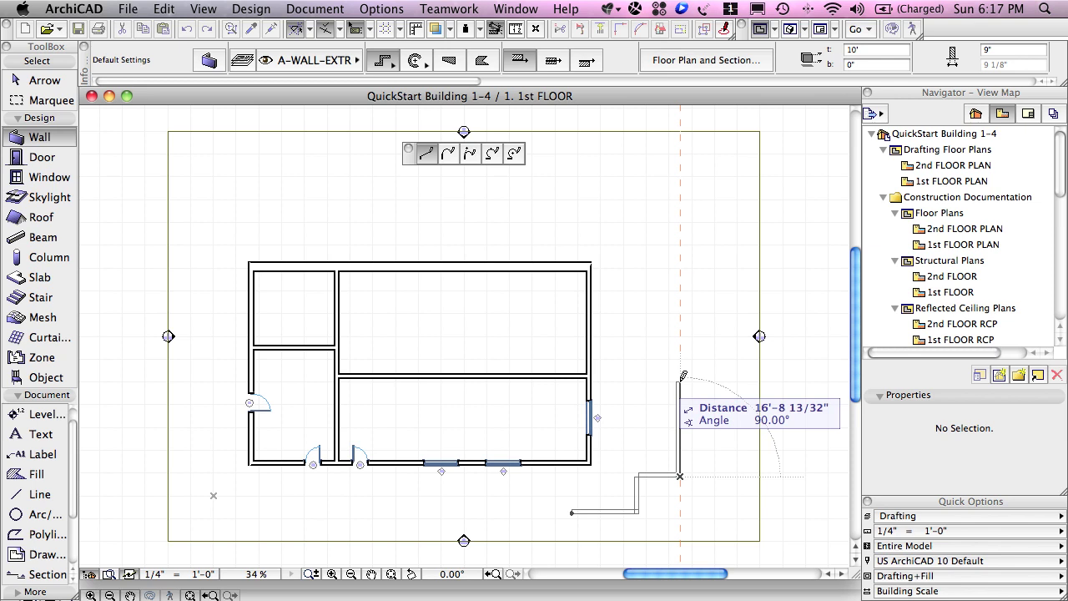
left_click(679, 381)
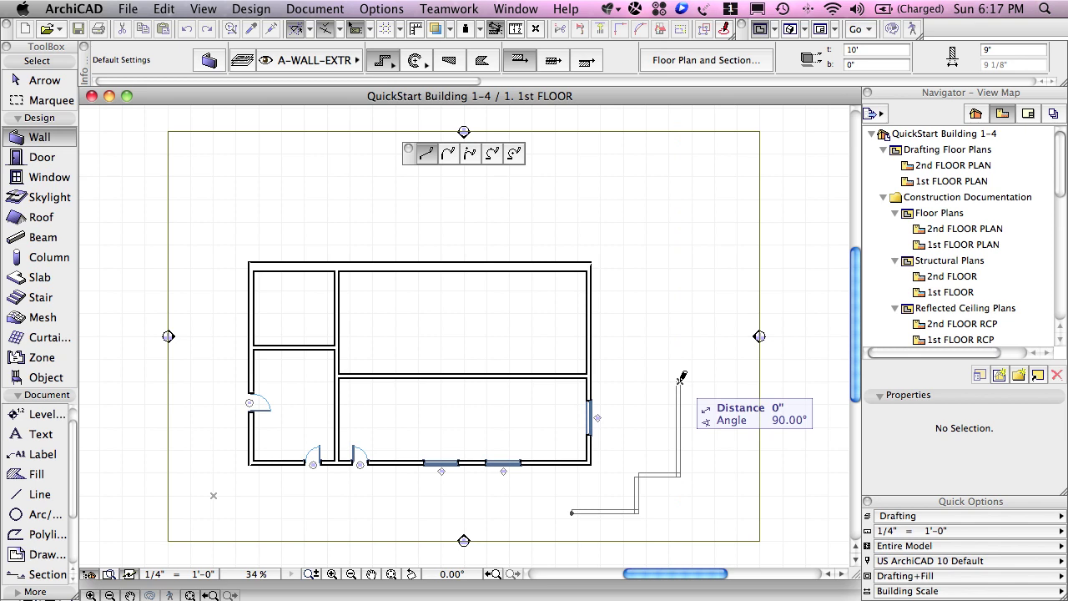
right_click(681, 379)
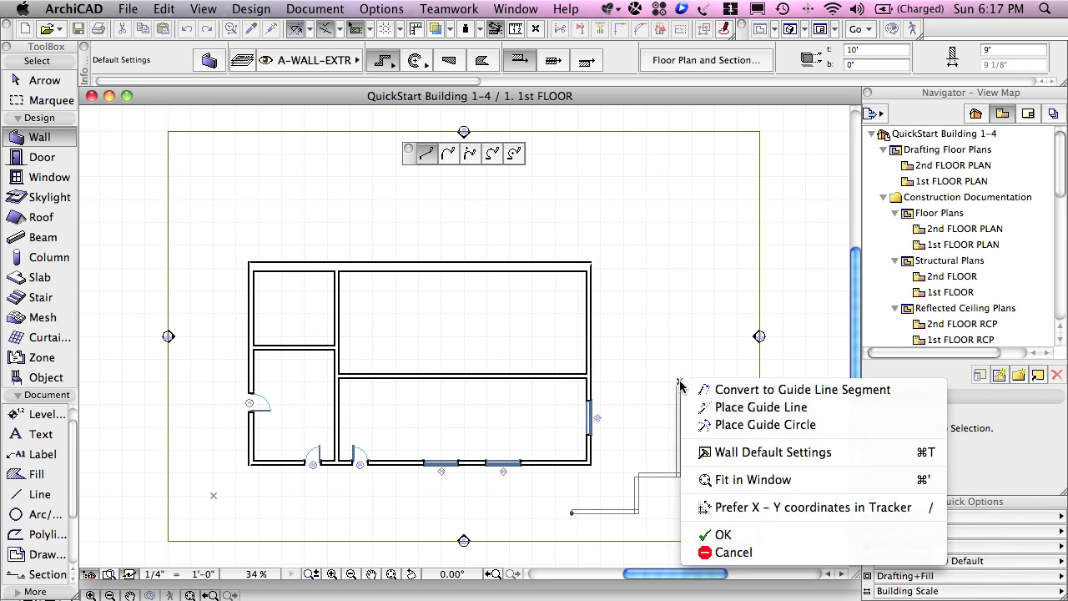
Finish the stepped wall chain, then delete its short horizontal and short vertical jog walls
left_click(723, 536)
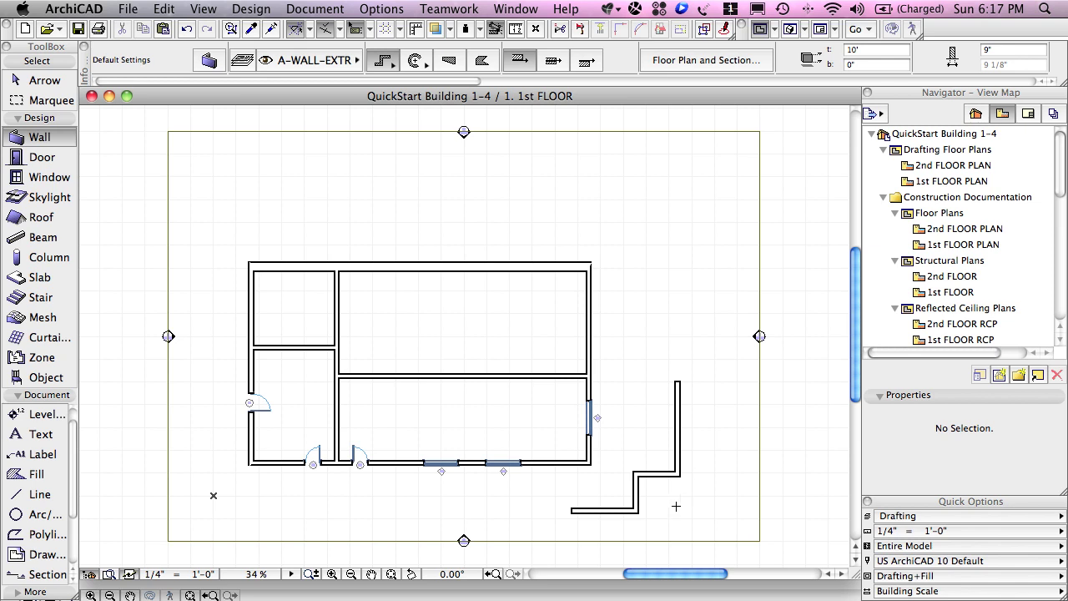
left_click(27, 84)
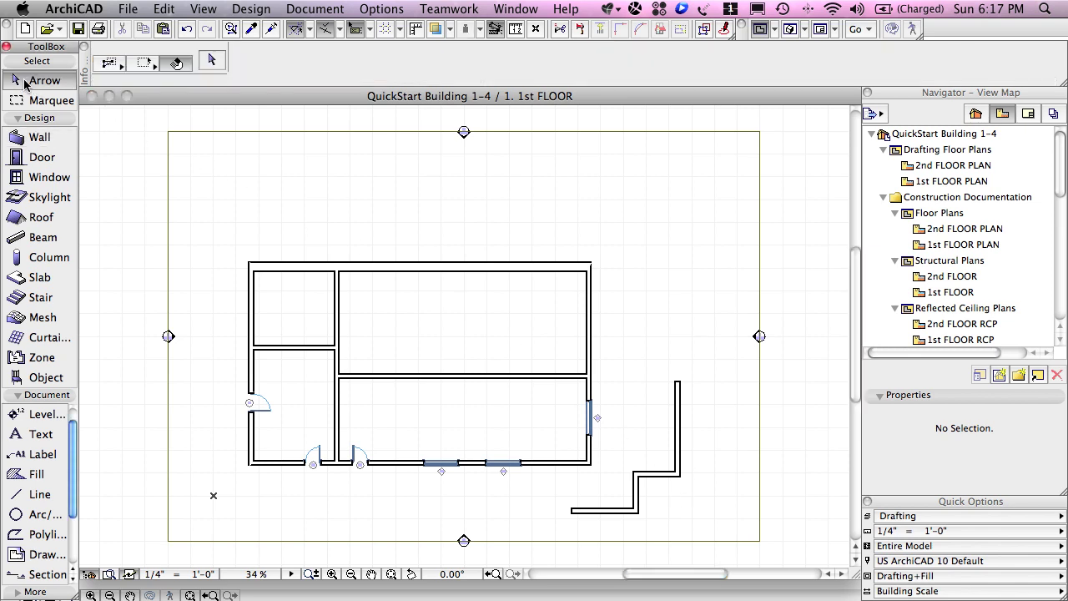
left_click(660, 480)
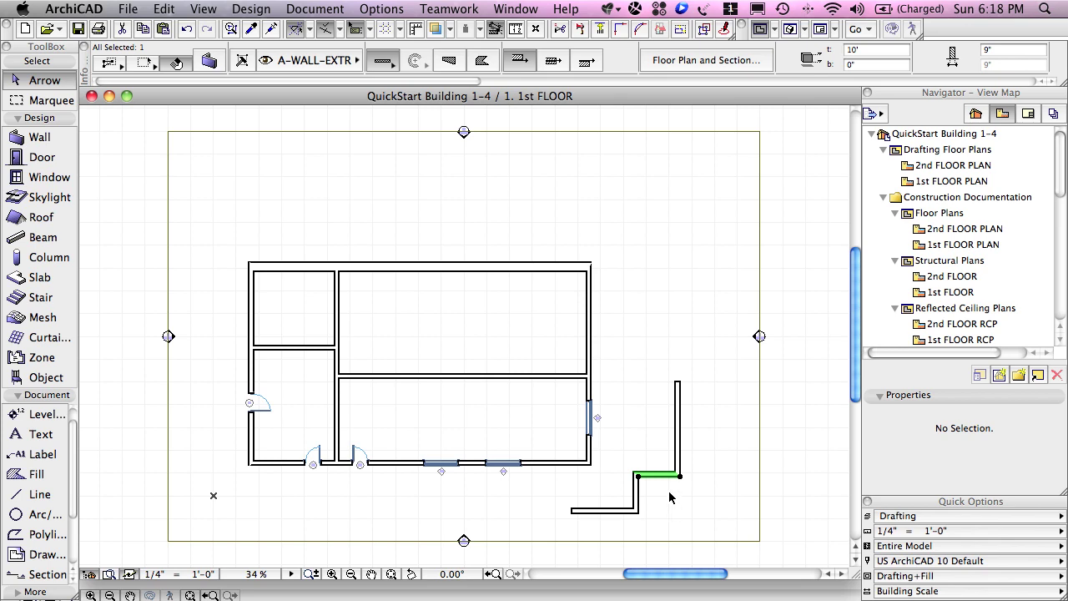
right_click(669, 497)
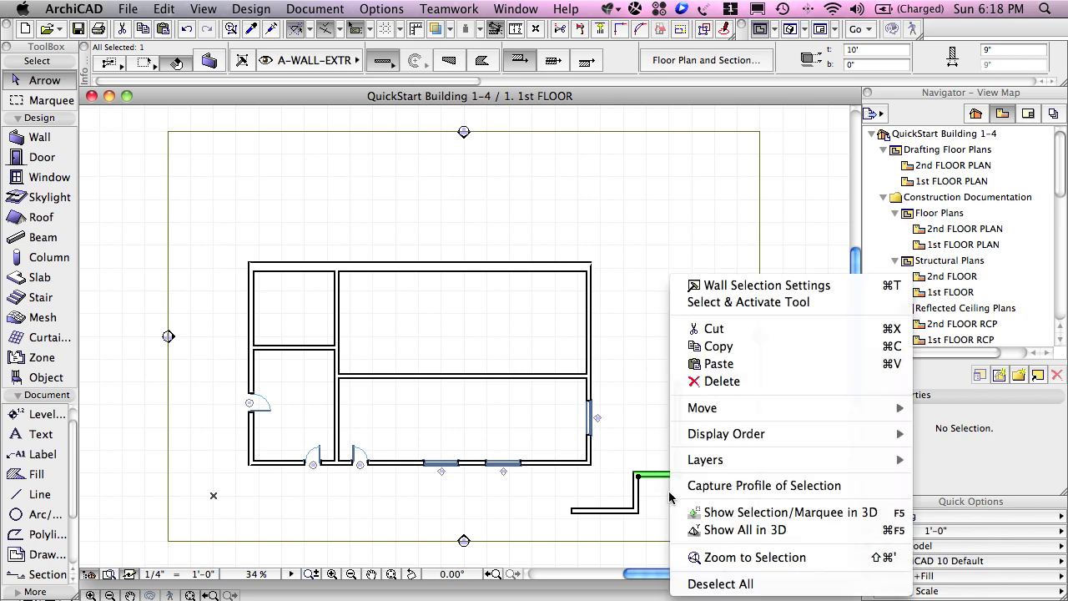
left_click(716, 382)
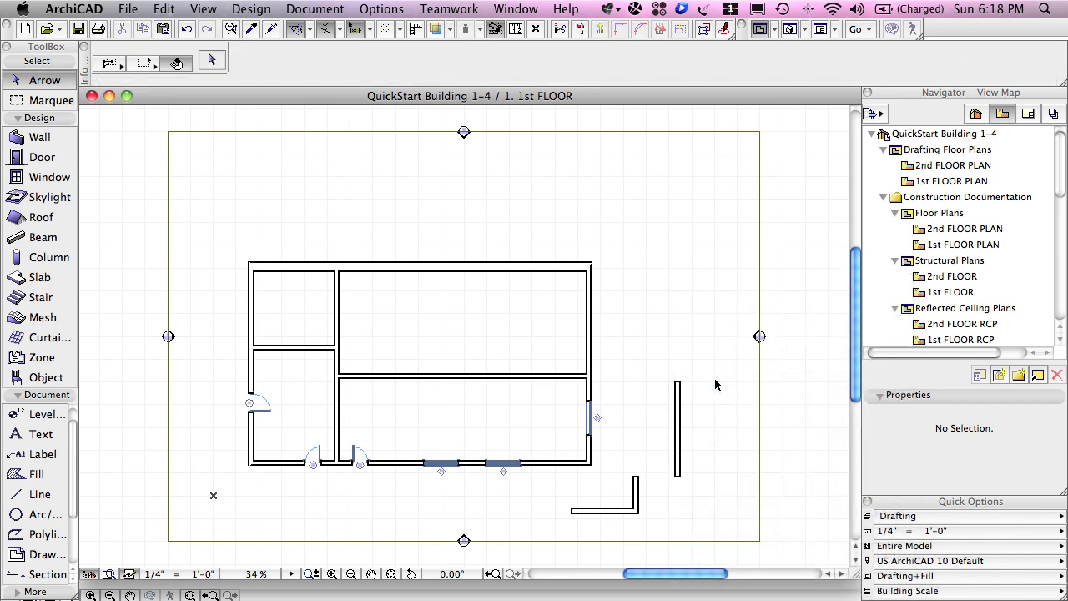
left_click(640, 493)
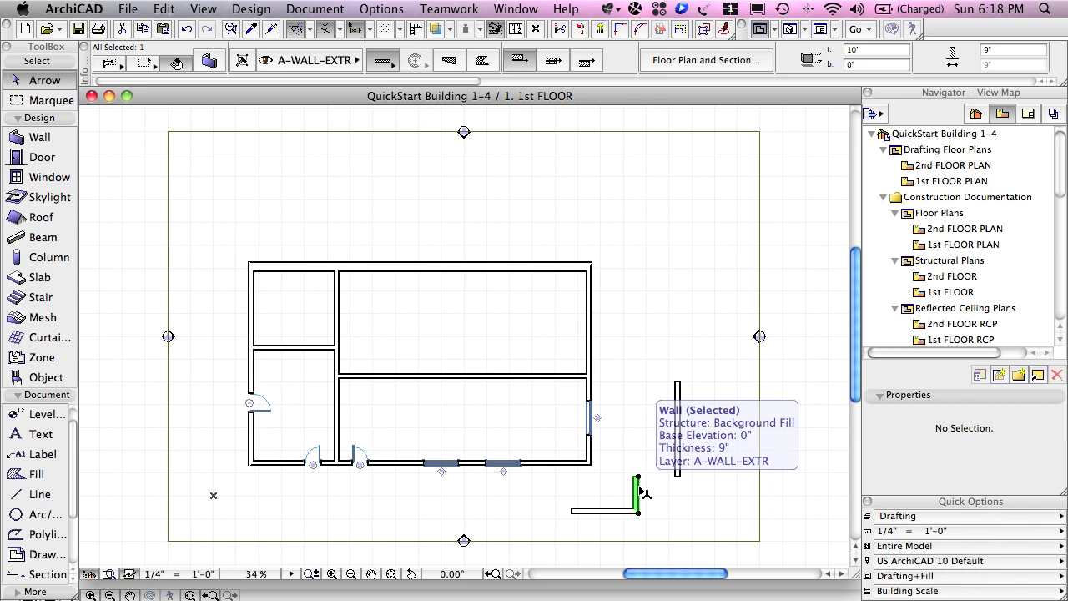
key("Delete")
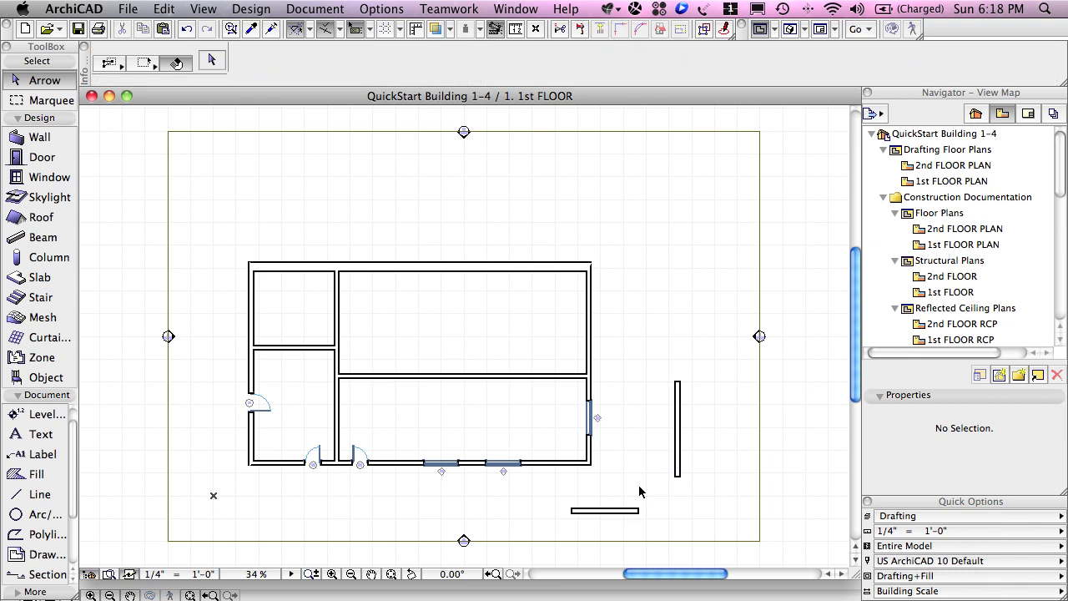
Join the long vertical wall and bottom horizontal wall with Intersect into an L-shaped corner
left_click(681, 478)
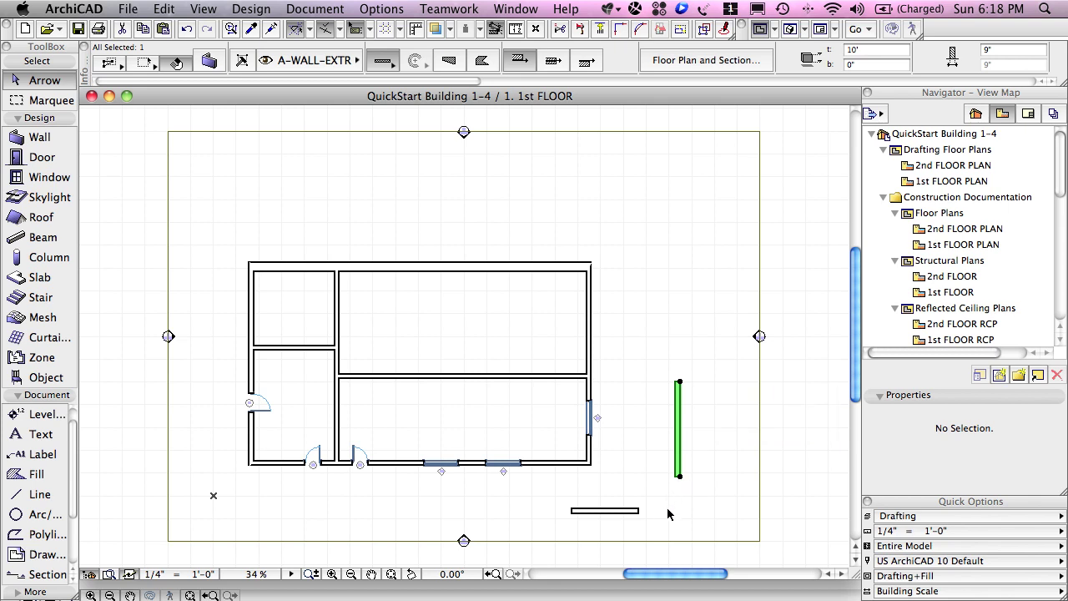
left_click(640, 516, "shift")
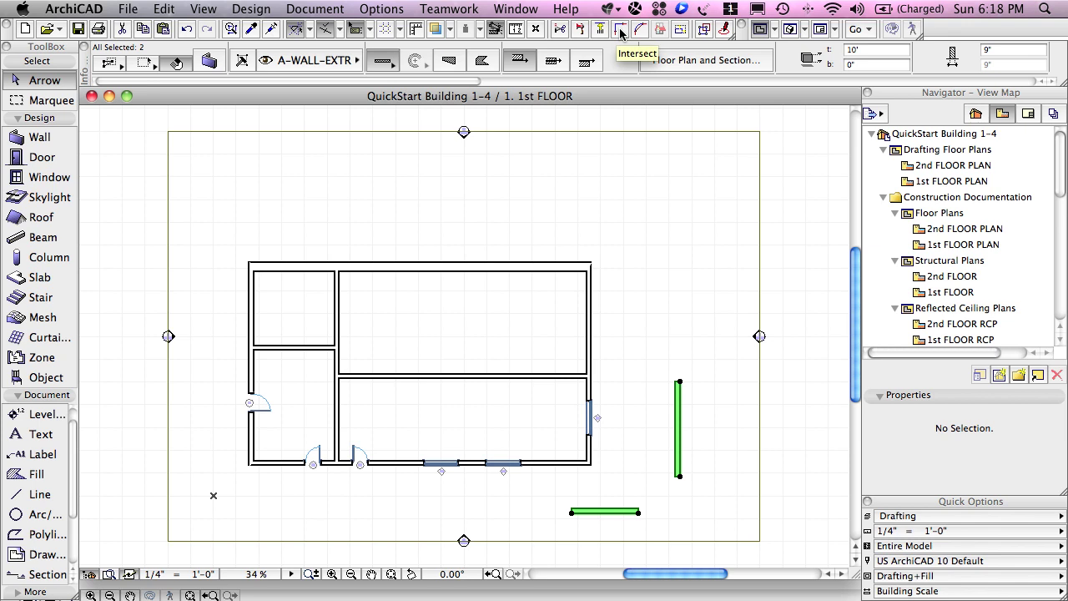
left_click(621, 31)
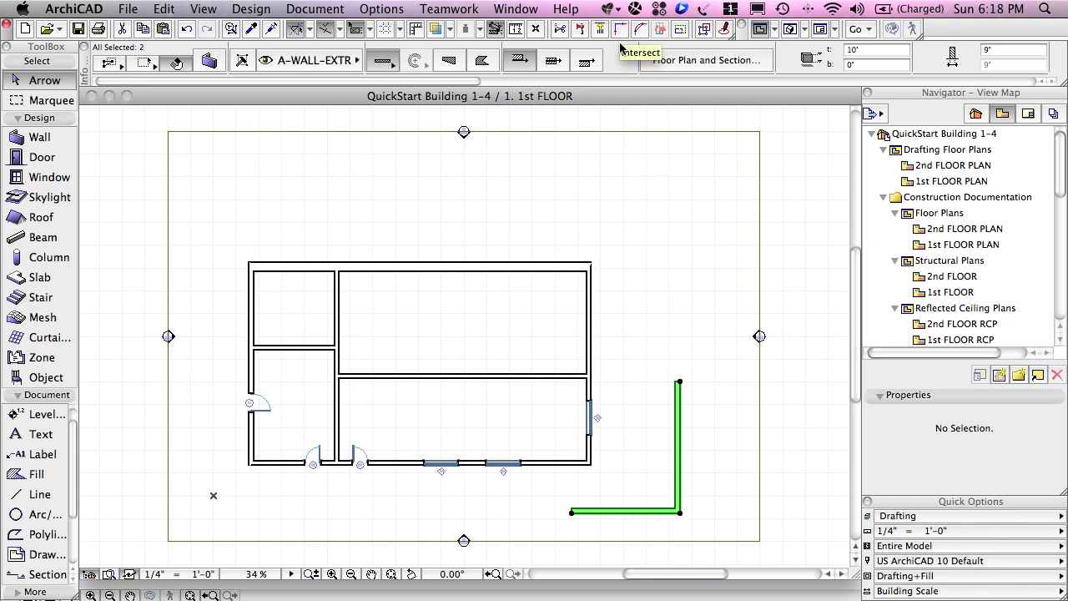
left_click(695, 531)
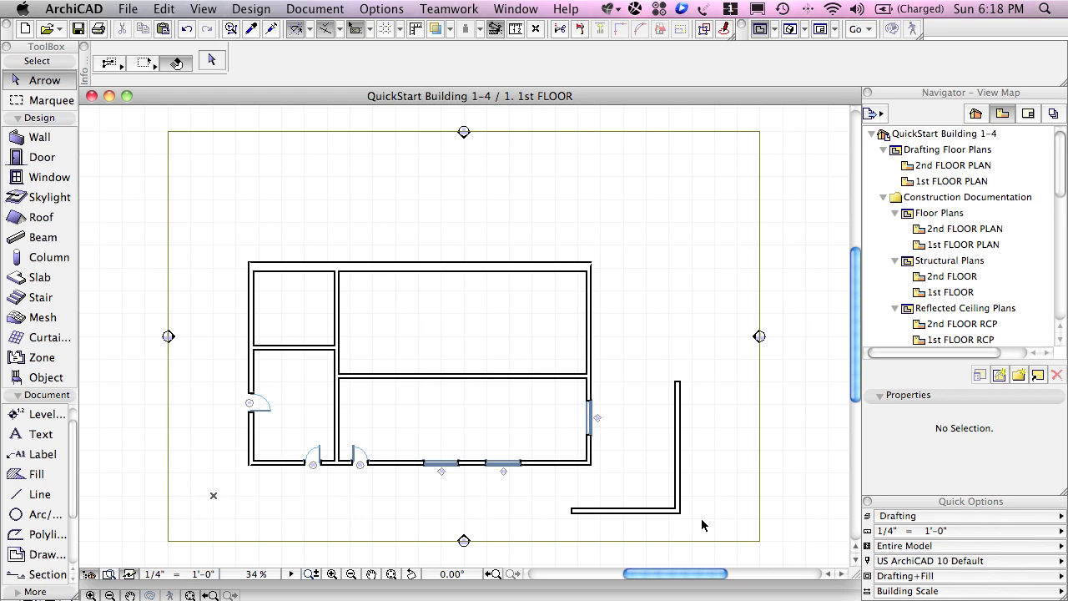
Activate the Wall tool and browse its rectangular and curved geometry methods, leaving chained walls set
scroll(701, 524, "down", 2)
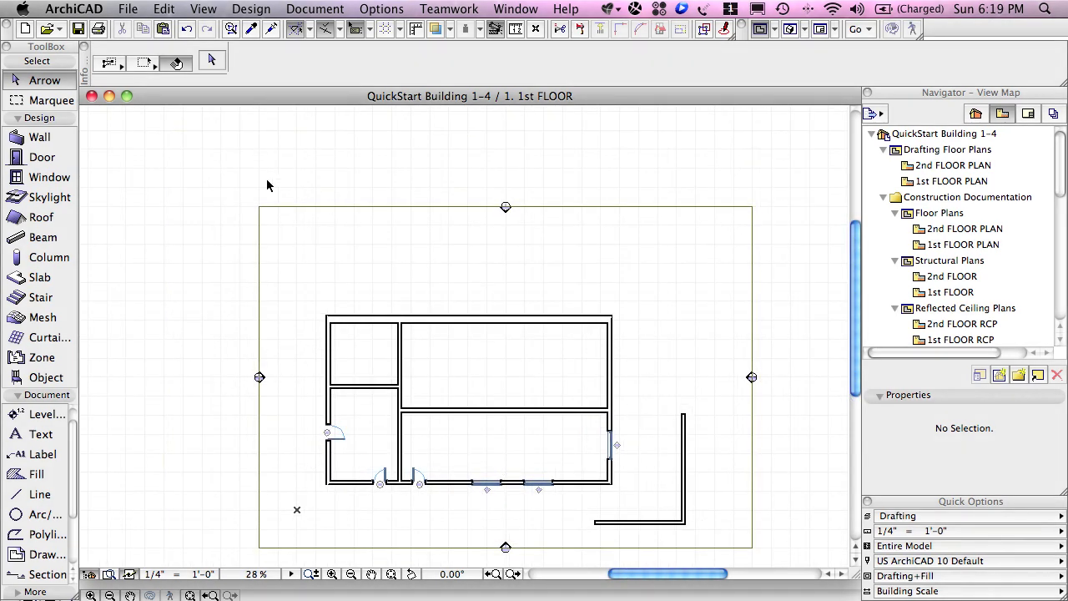
left_click(53, 139)
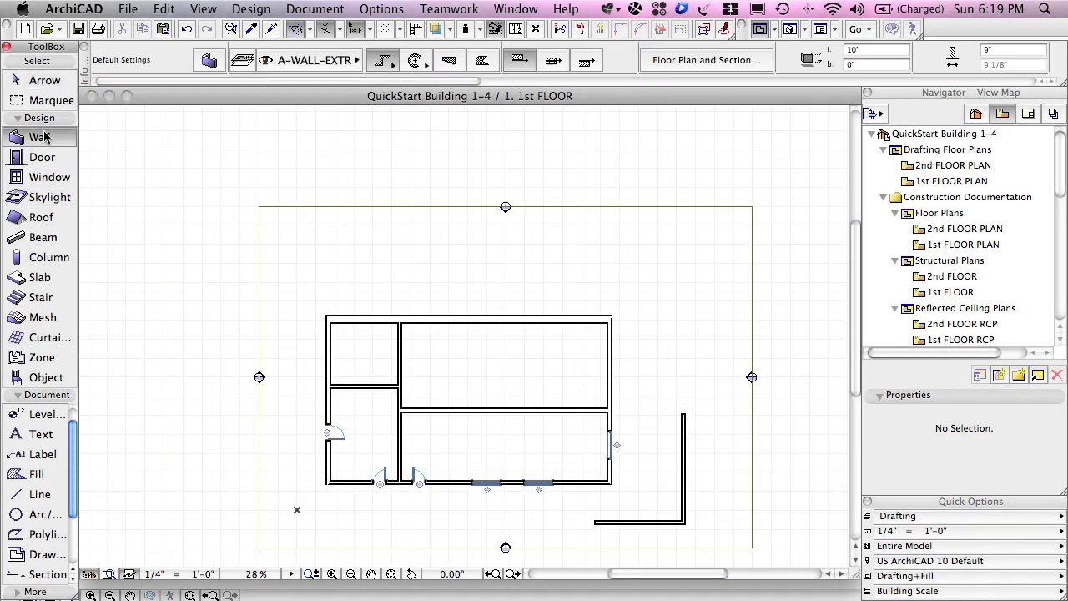
left_click(384, 60)
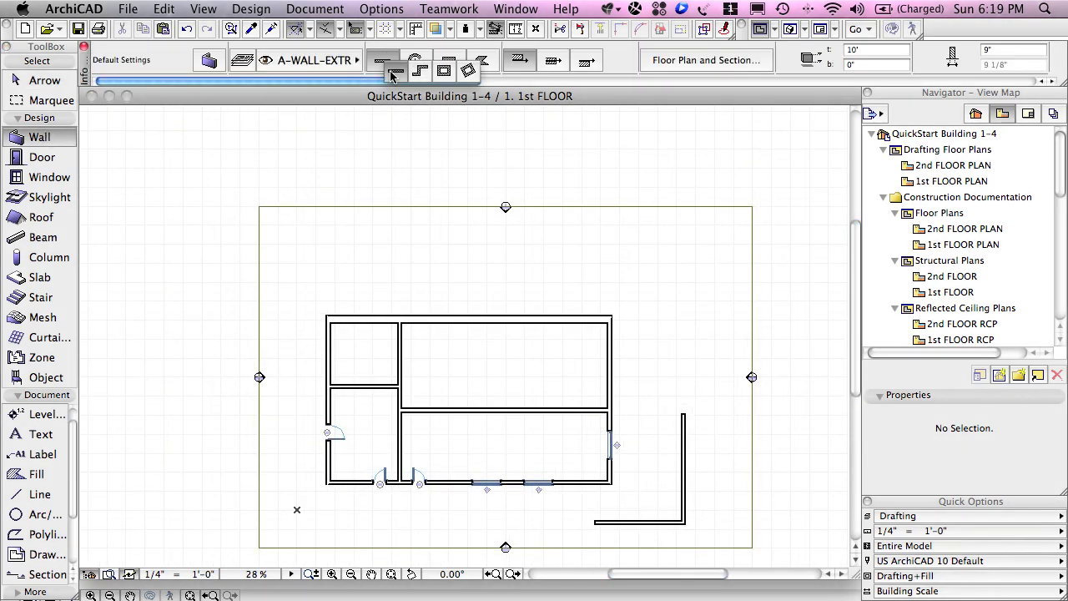
left_click(444, 71)
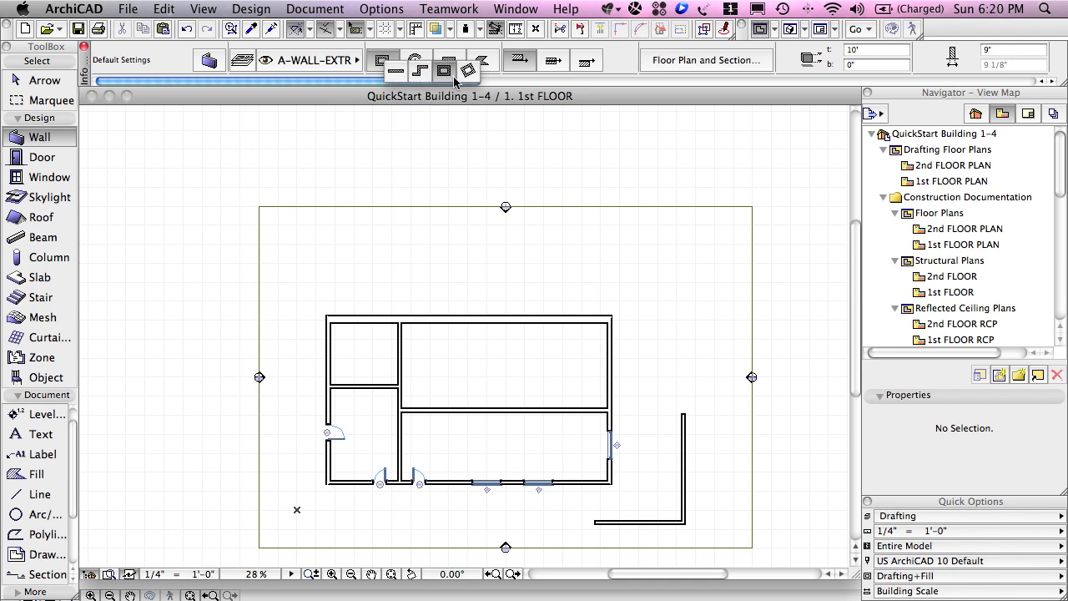
left_click(457, 96)
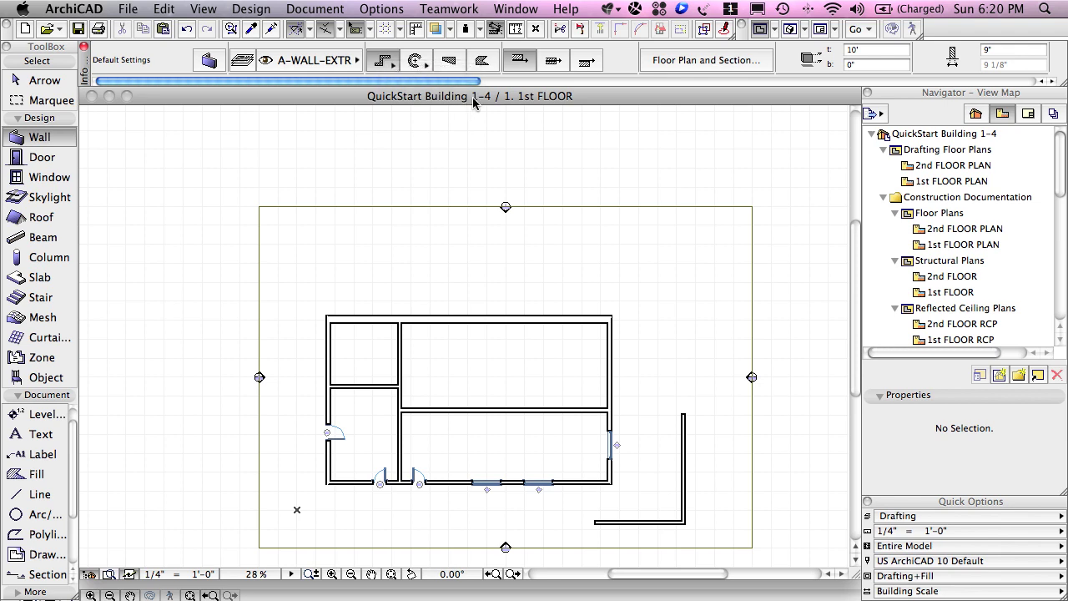
left_click(420, 63)
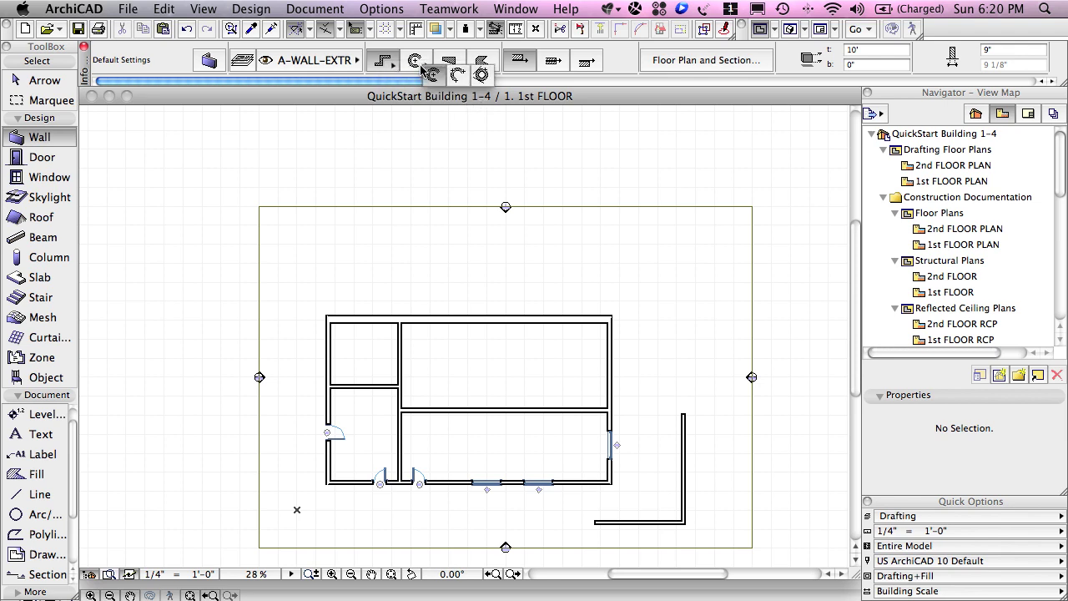
left_click(455, 81)
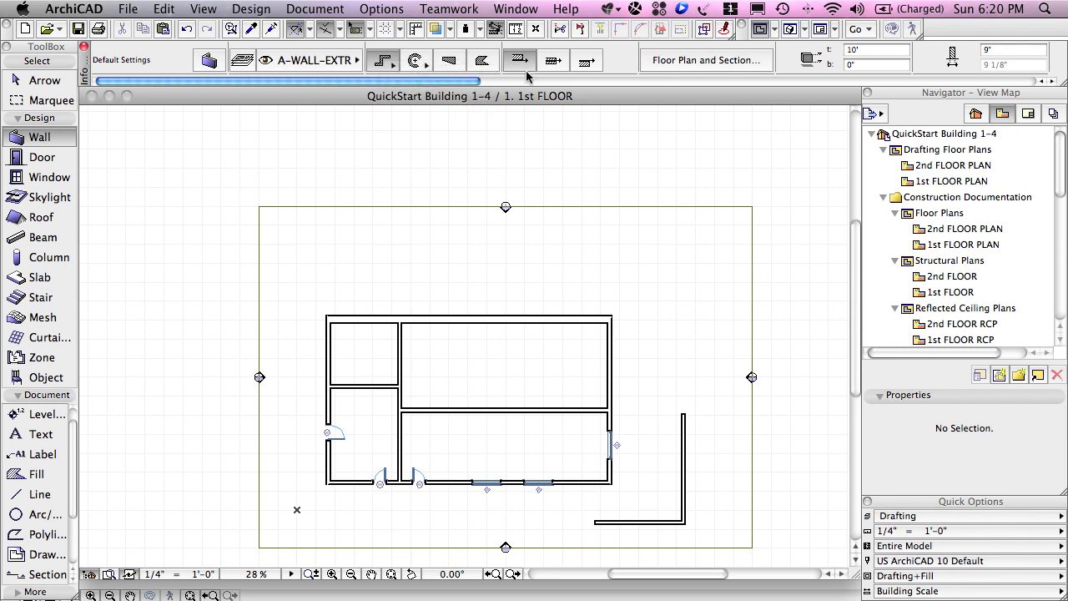